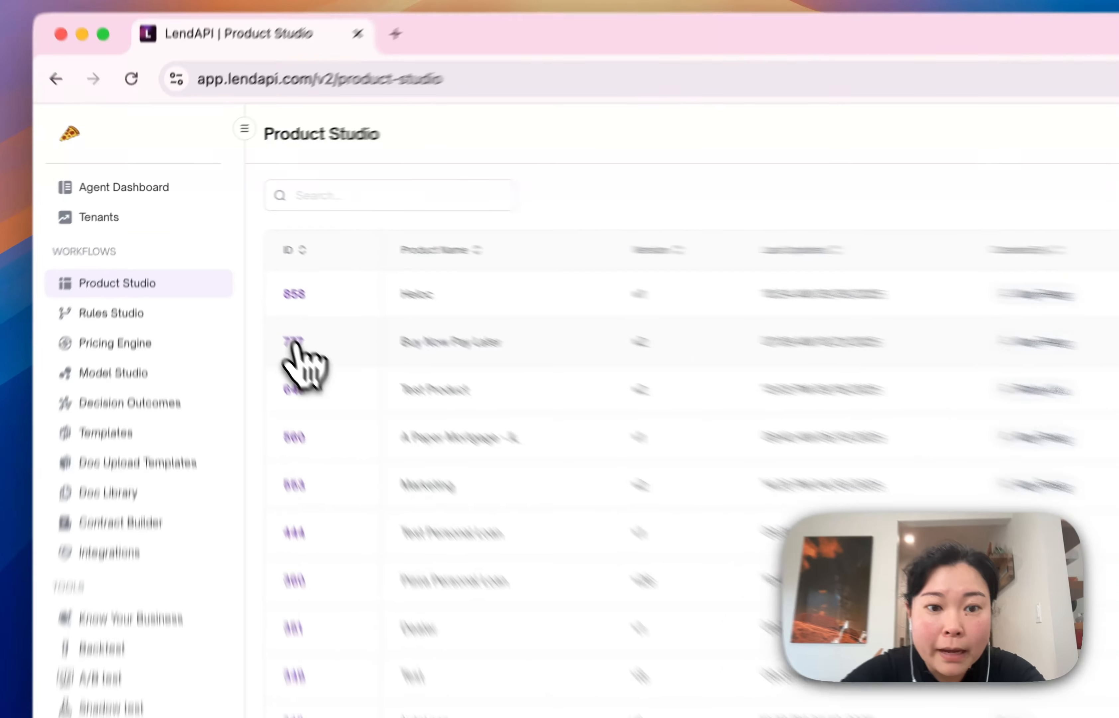
Open the Buy Now Pay Later product, and start a new variable in Model Studio
click(234, 278)
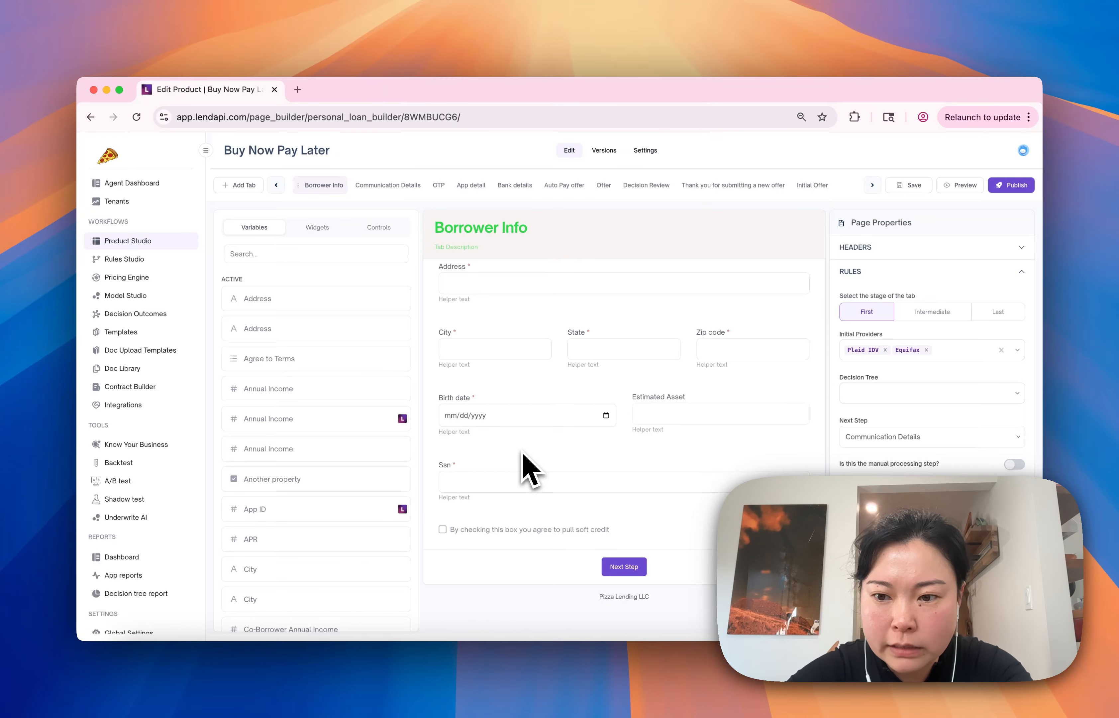
click(142, 294)
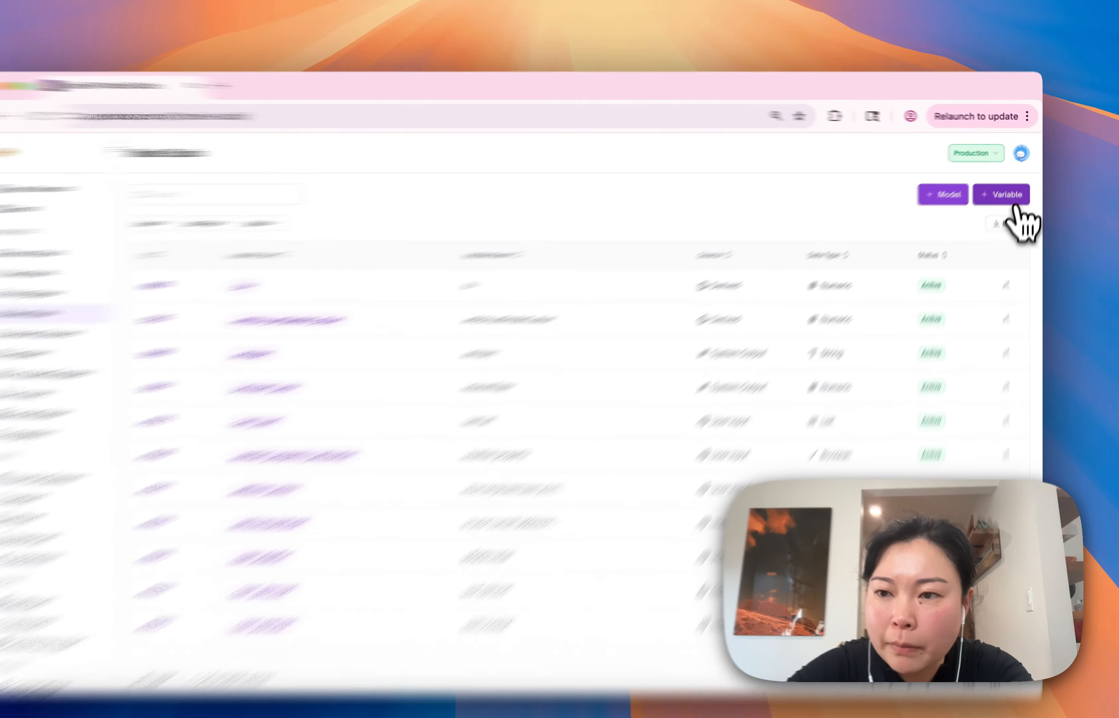
click(1005, 187)
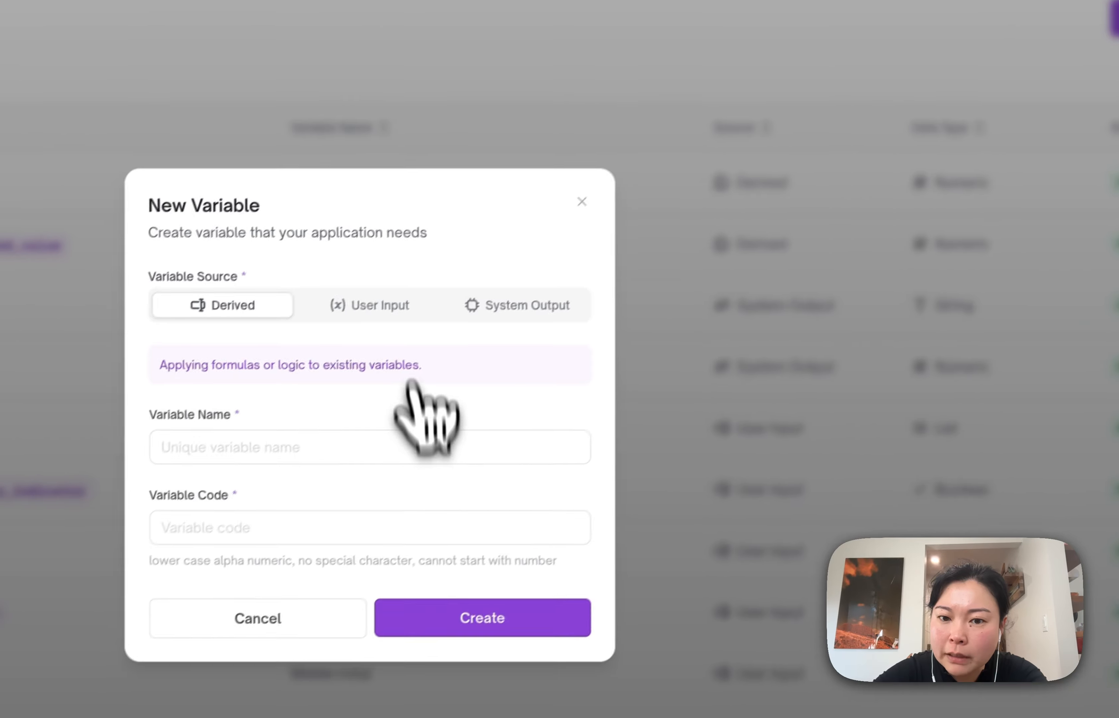
Create a Boolean user-input variable with co_signer as both its name and its code
click(400, 305)
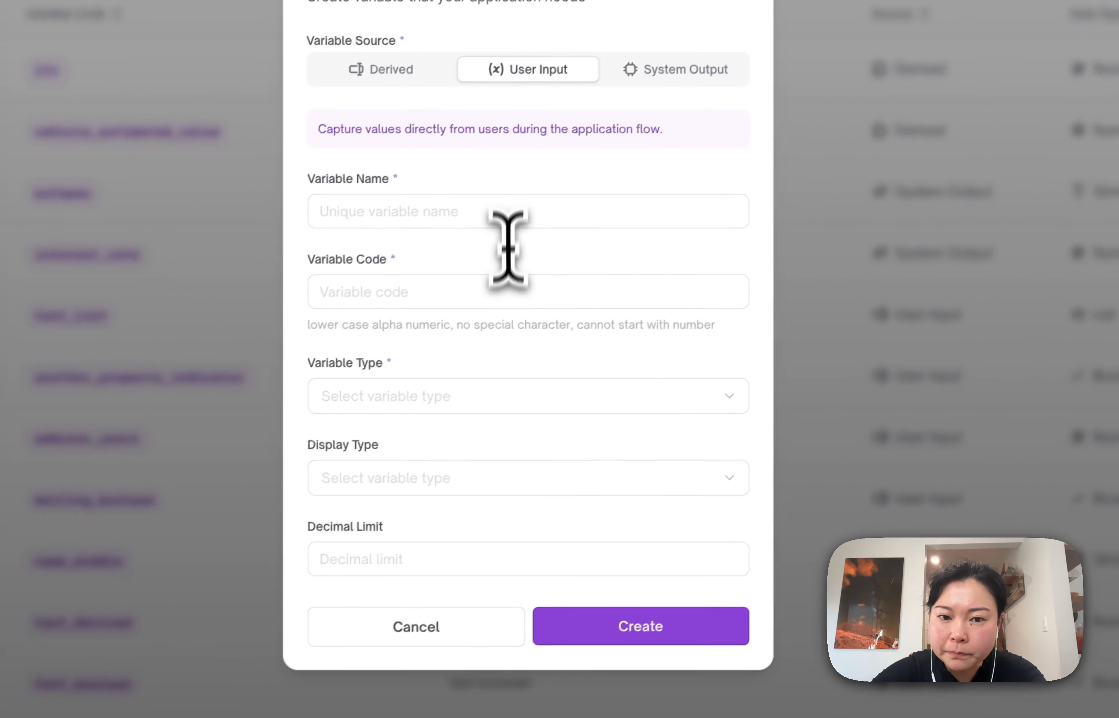
click(347, 325)
text(co)
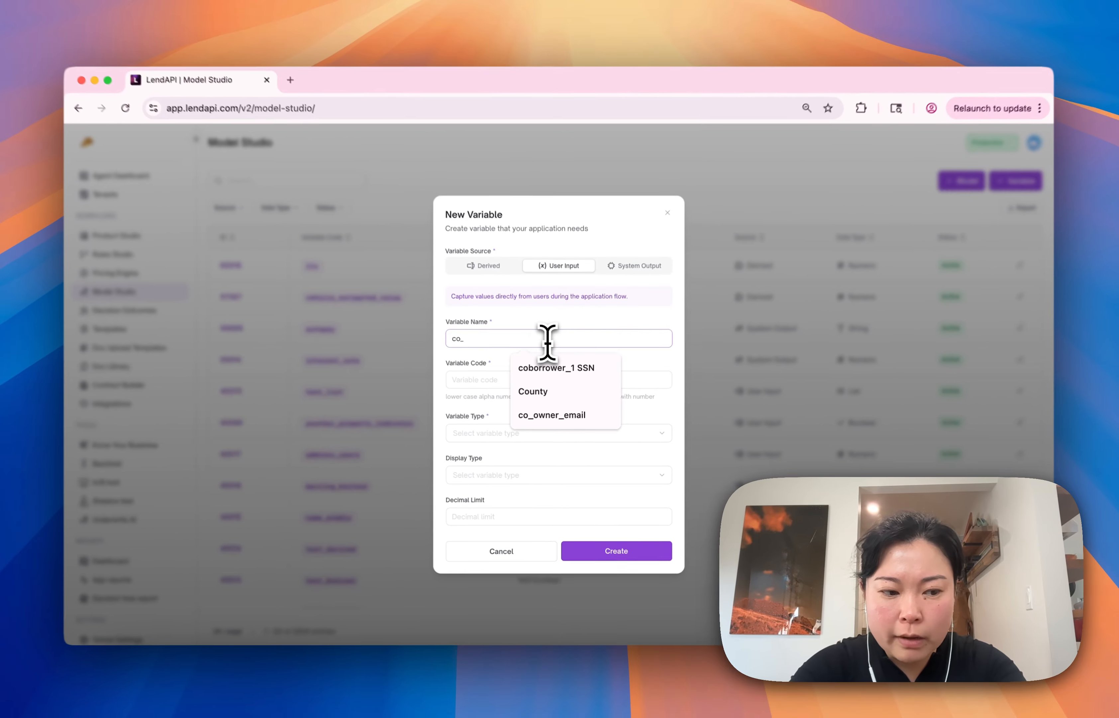
text(_signer)
click(520, 381)
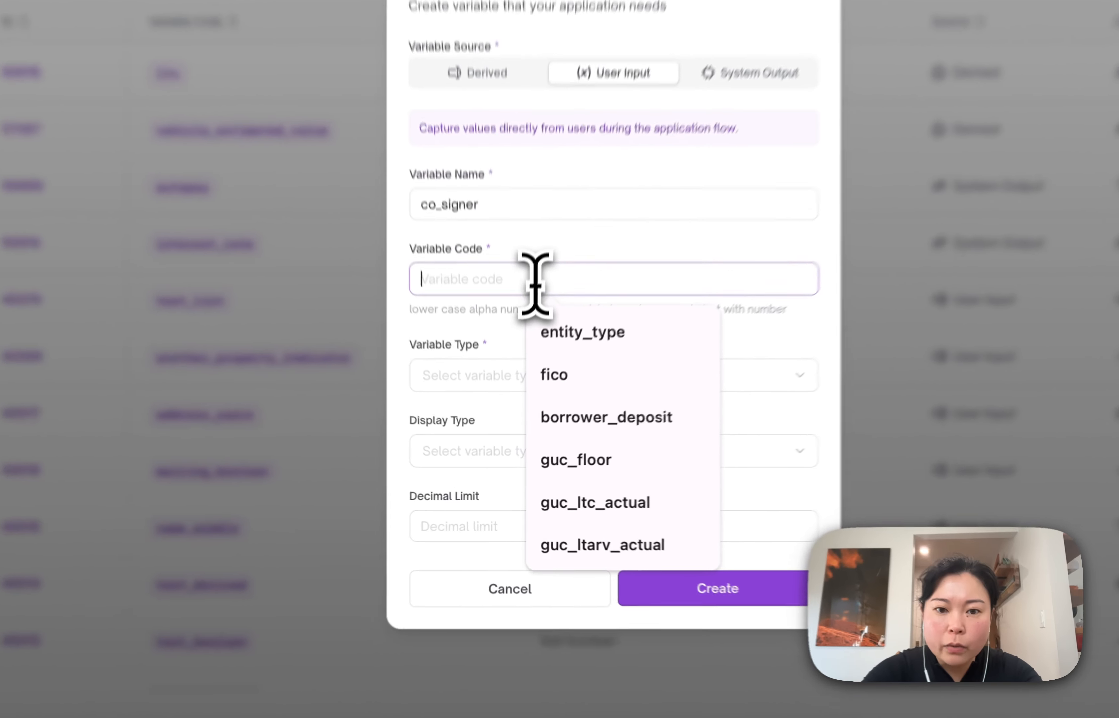
double_click(505, 345)
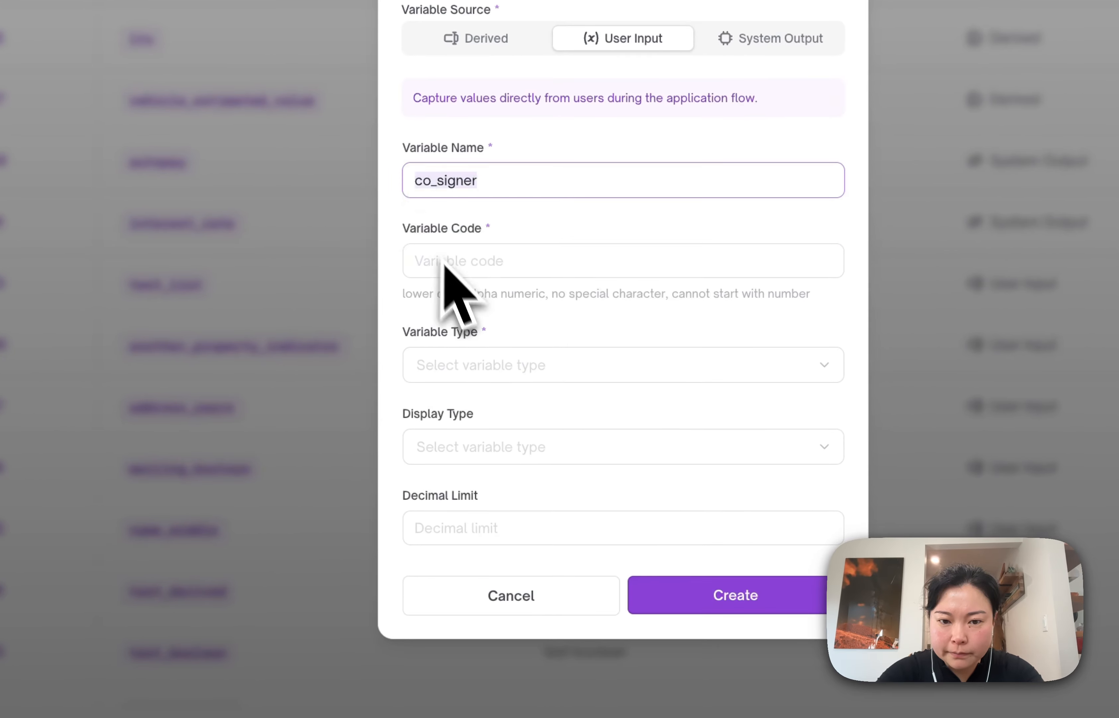
click(444, 261)
text(co_signer)
click(470, 365)
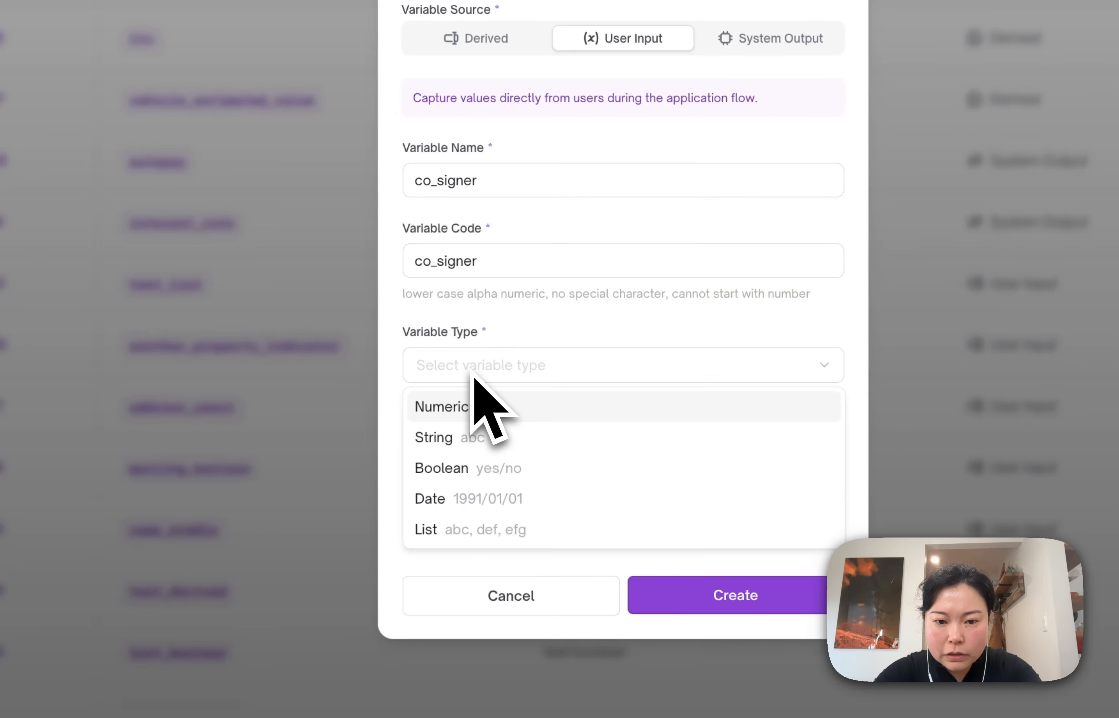
click(463, 466)
click(712, 514)
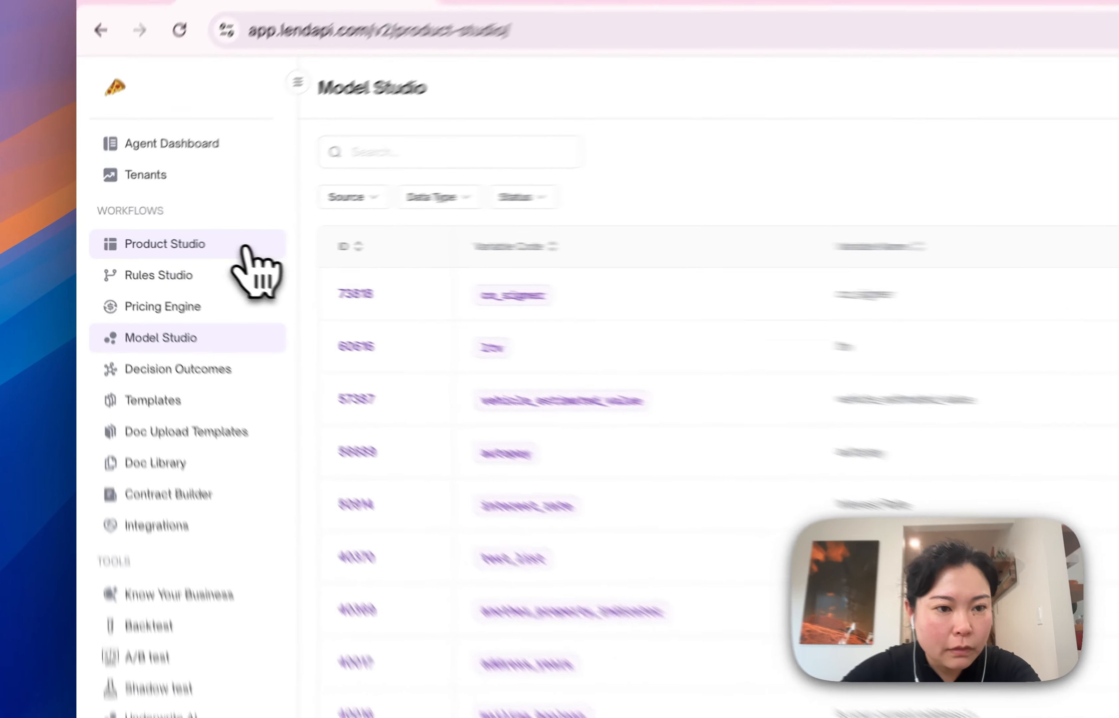
Return to the Buy Now Pay Later product in Product Studio and go through its pages to Bank details
click(173, 244)
click(235, 277)
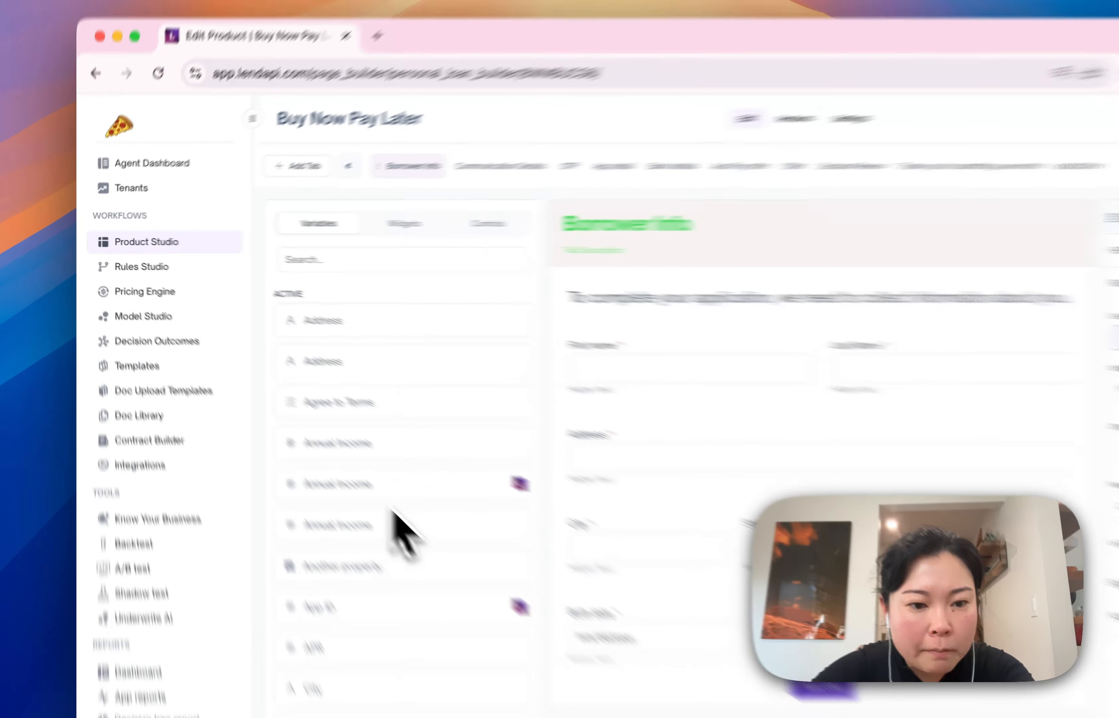
scroll(424, 541, down, 5)
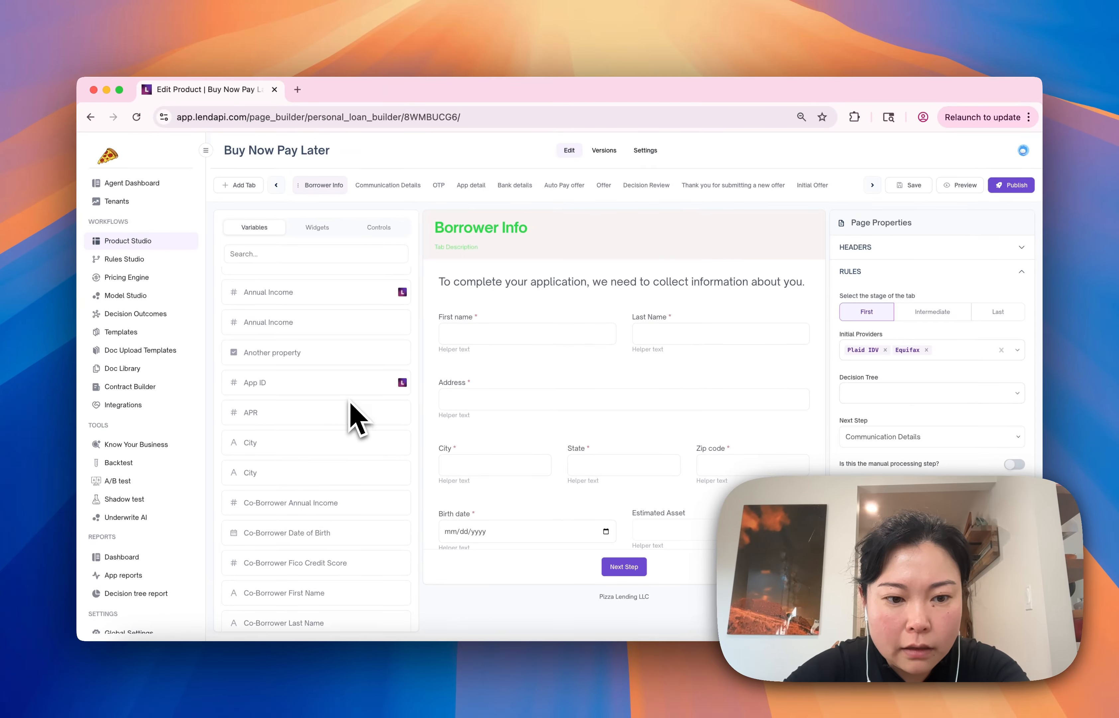
click(402, 187)
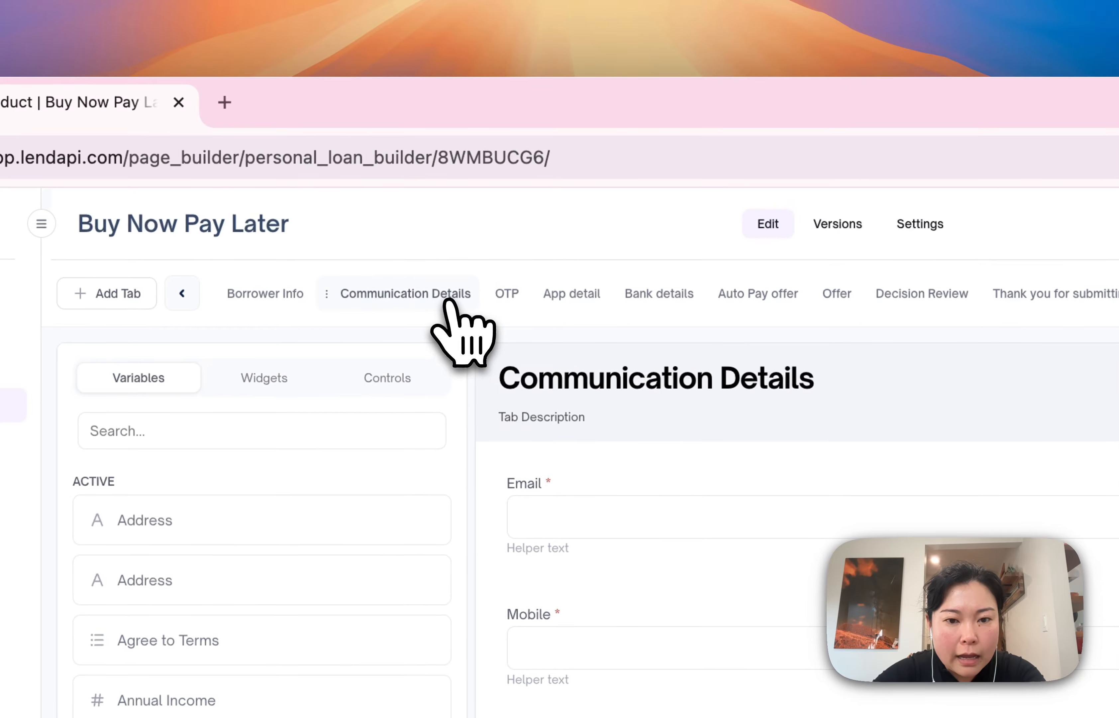
click(493, 272)
click(593, 301)
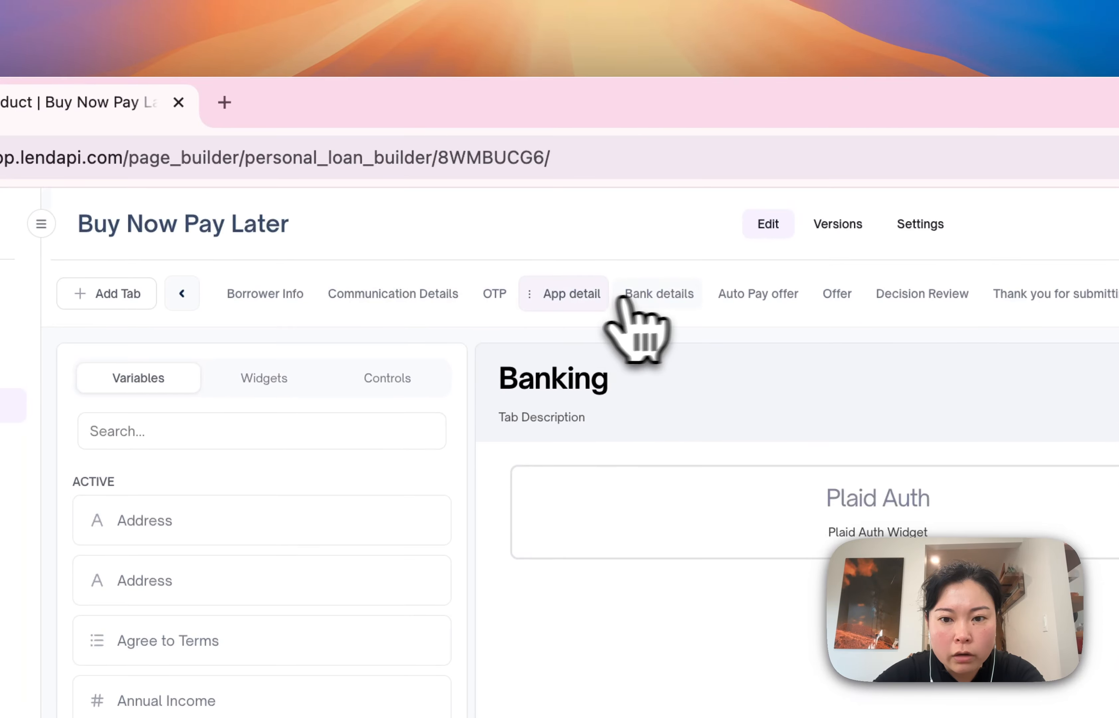
click(667, 299)
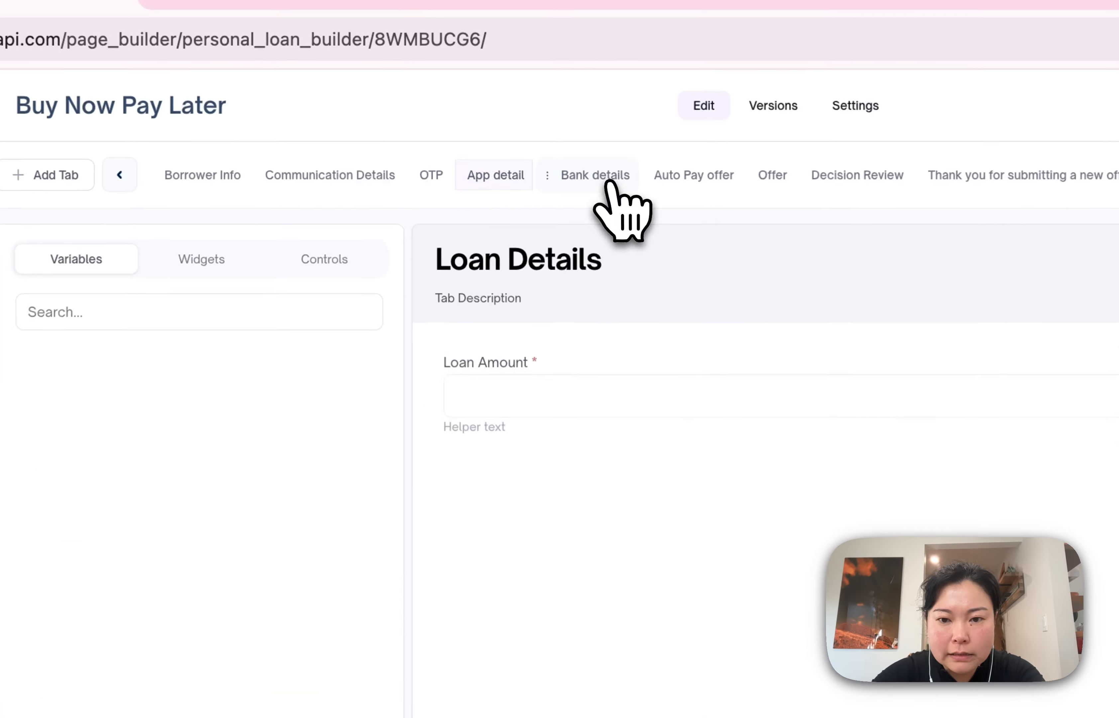
Search the variables for "co" and add the co_signer variable to the form below Loan Amount
click(206, 316)
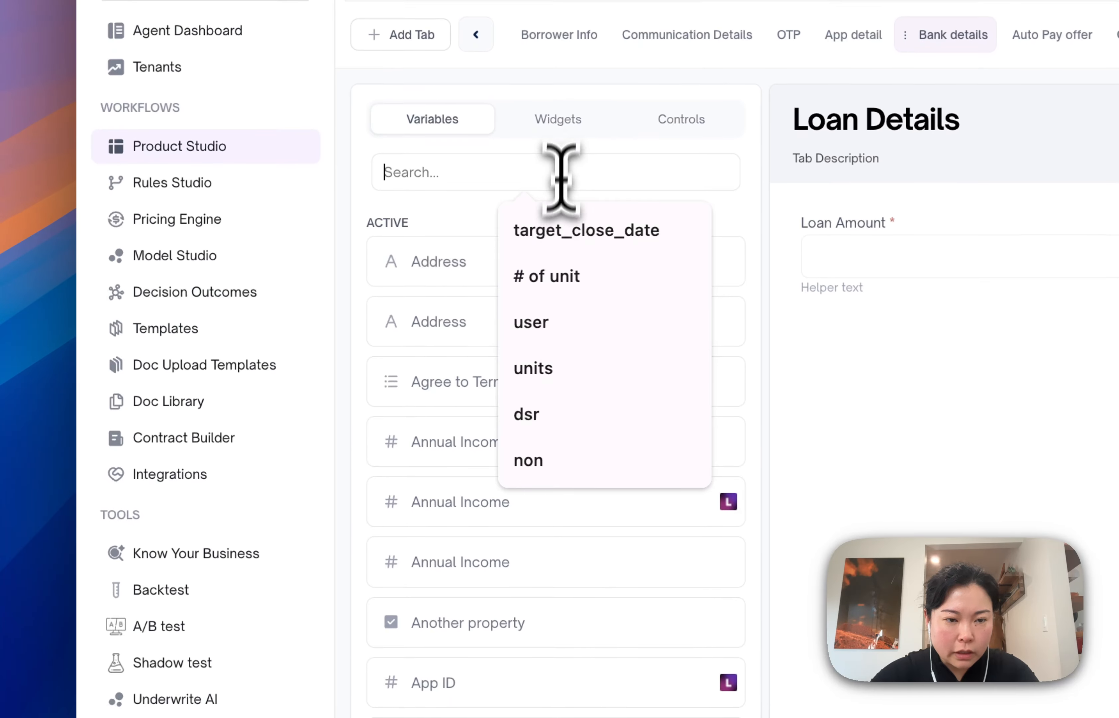
text(co)
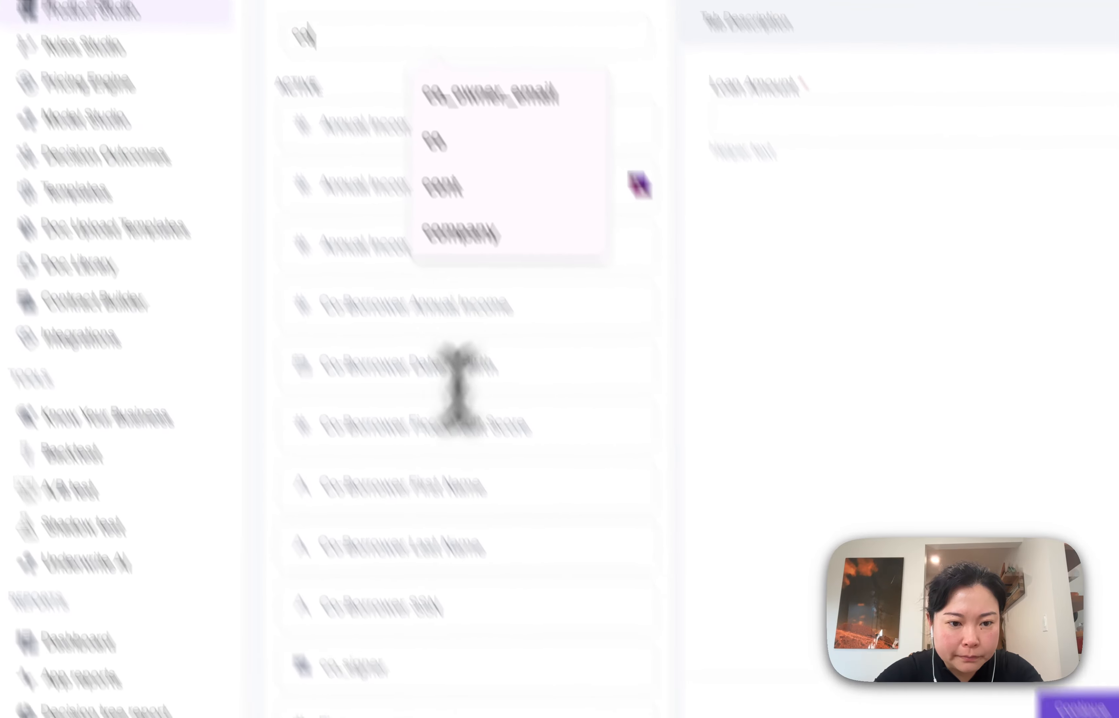
drag(350, 531, 994, 151)
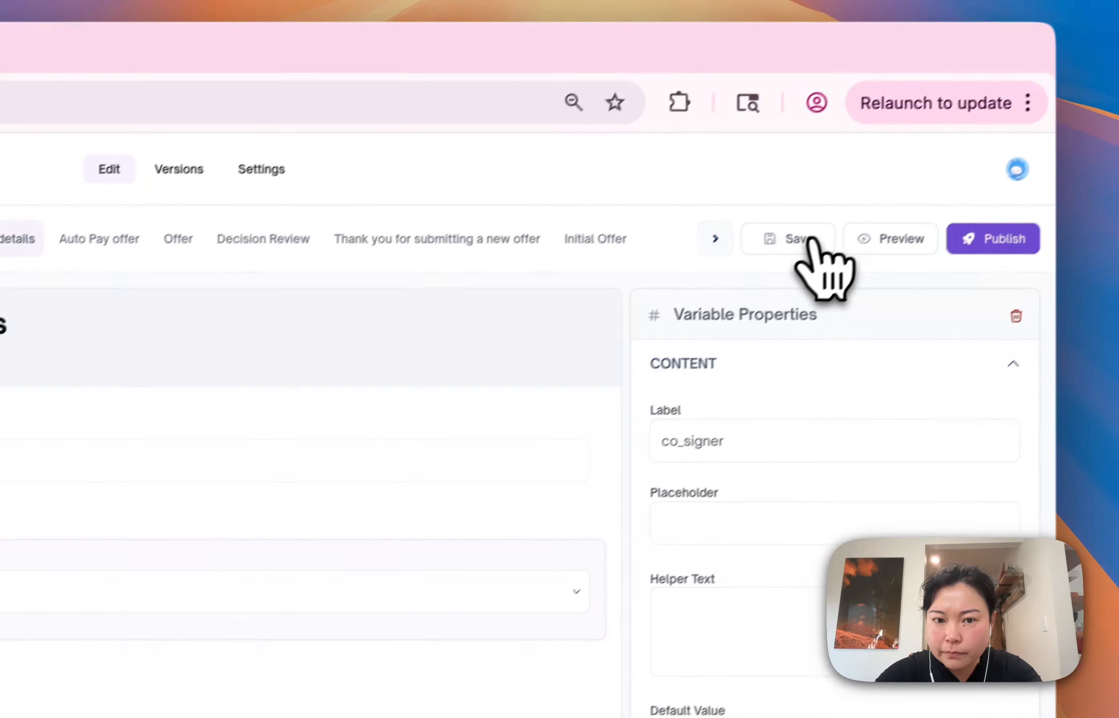
Set the co_signer field's label to "Do you have a co-signer for this application?" and save the product
click(810, 242)
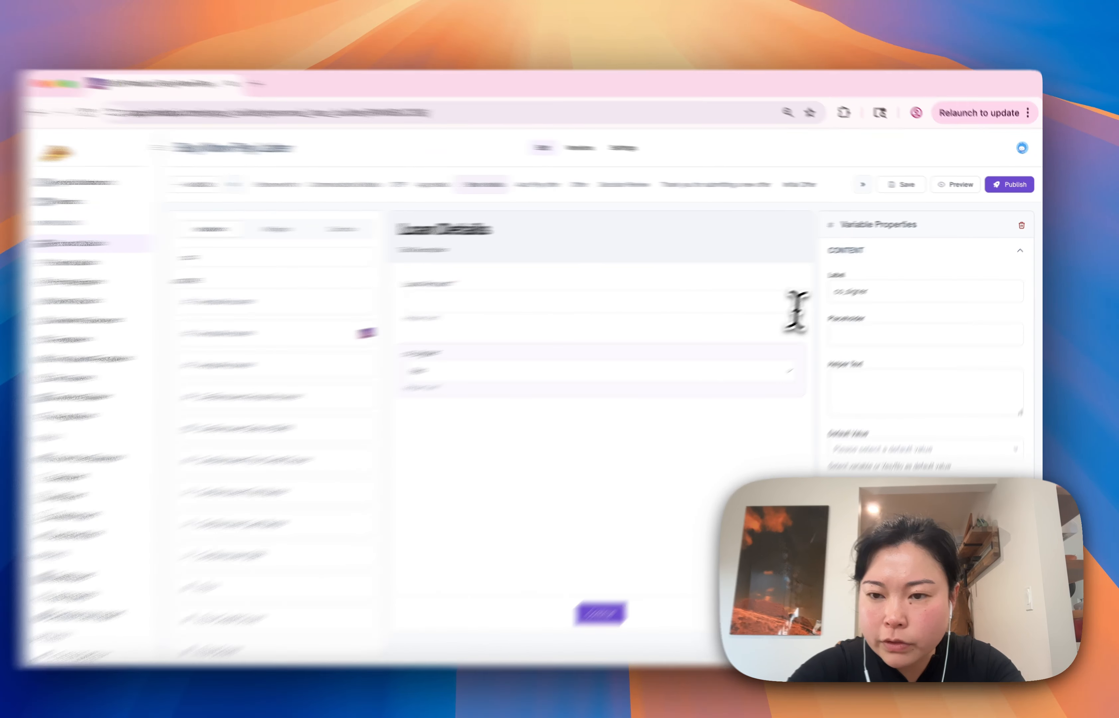
text(Do you have a co-signer for this application)
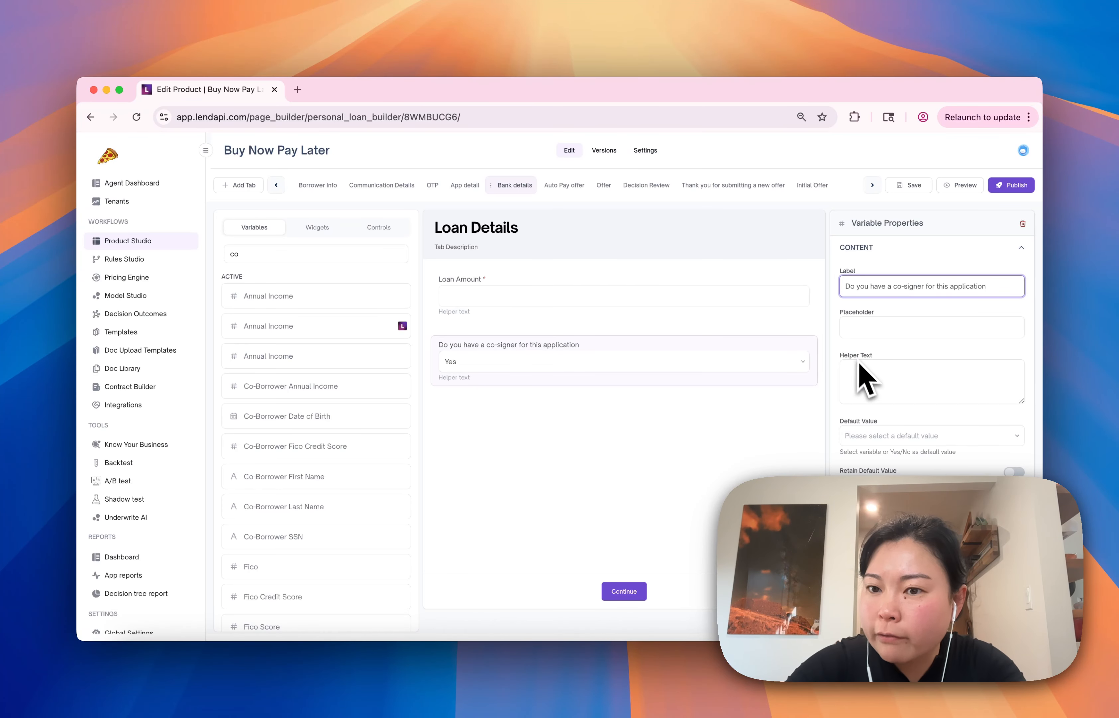
click(918, 188)
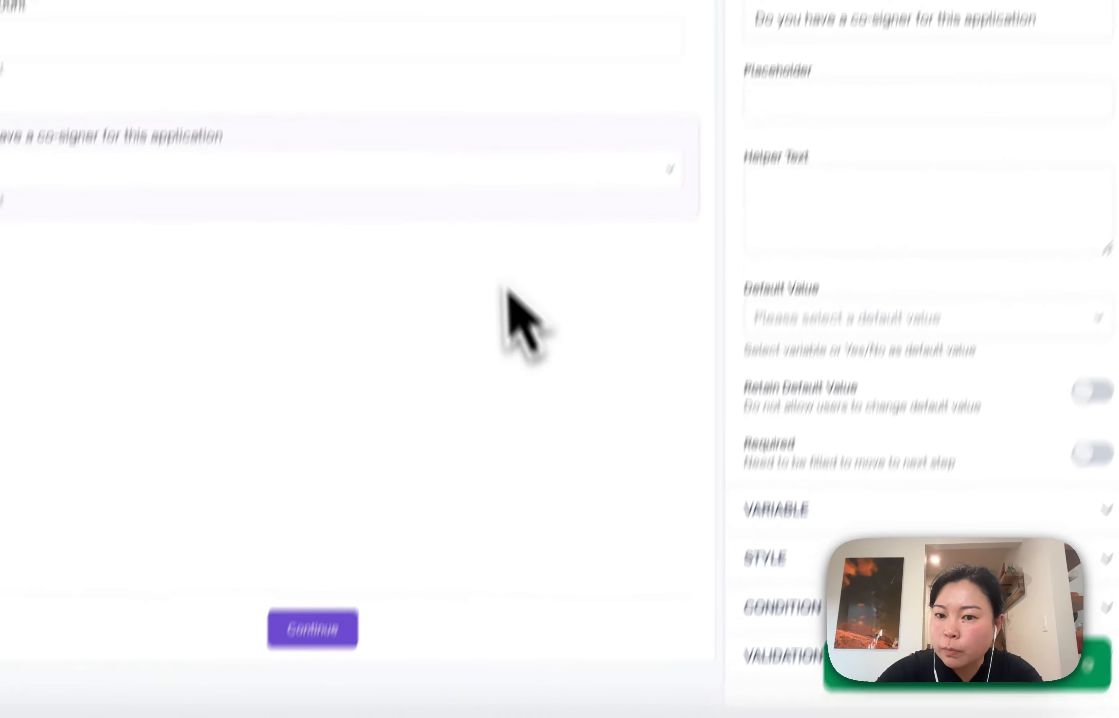
click(1053, 19)
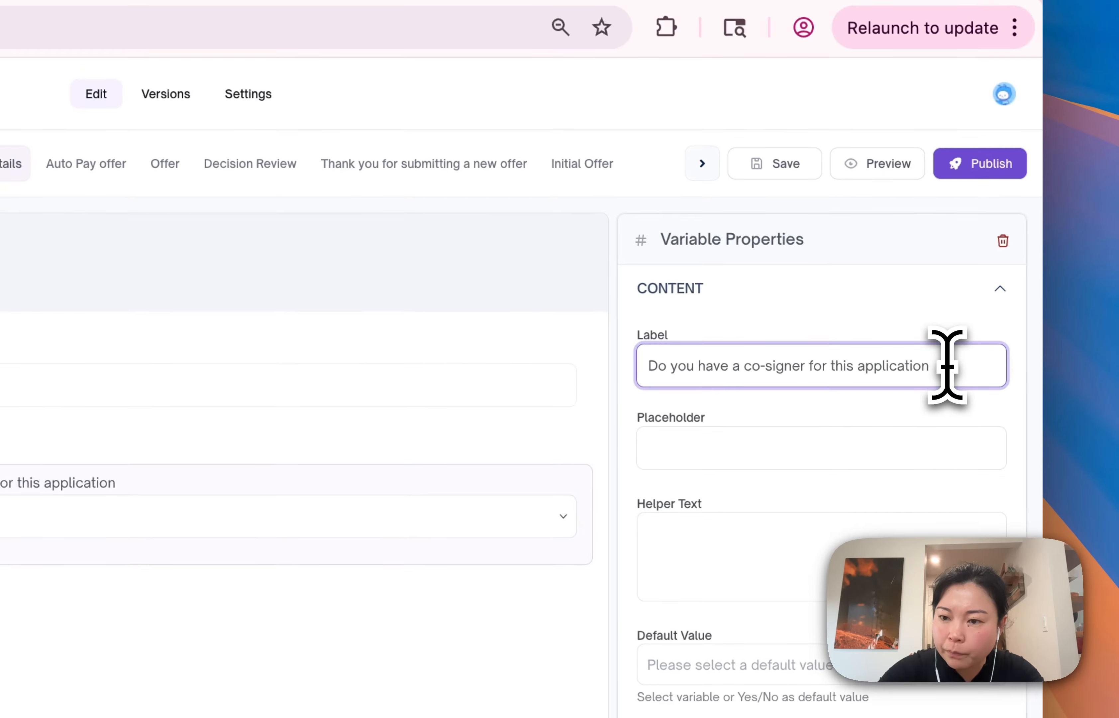
text(?)
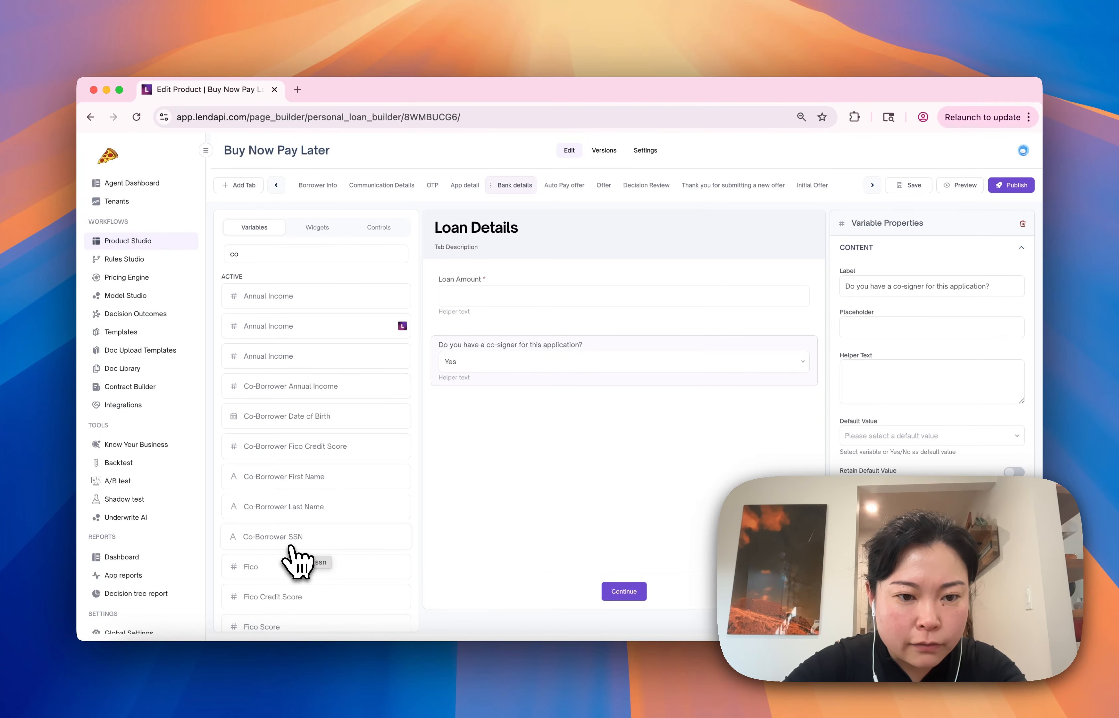
Search the variable list for "co-" and "ssn" to examine which co-borrower fields can be collected
scroll(296, 559, down, 3)
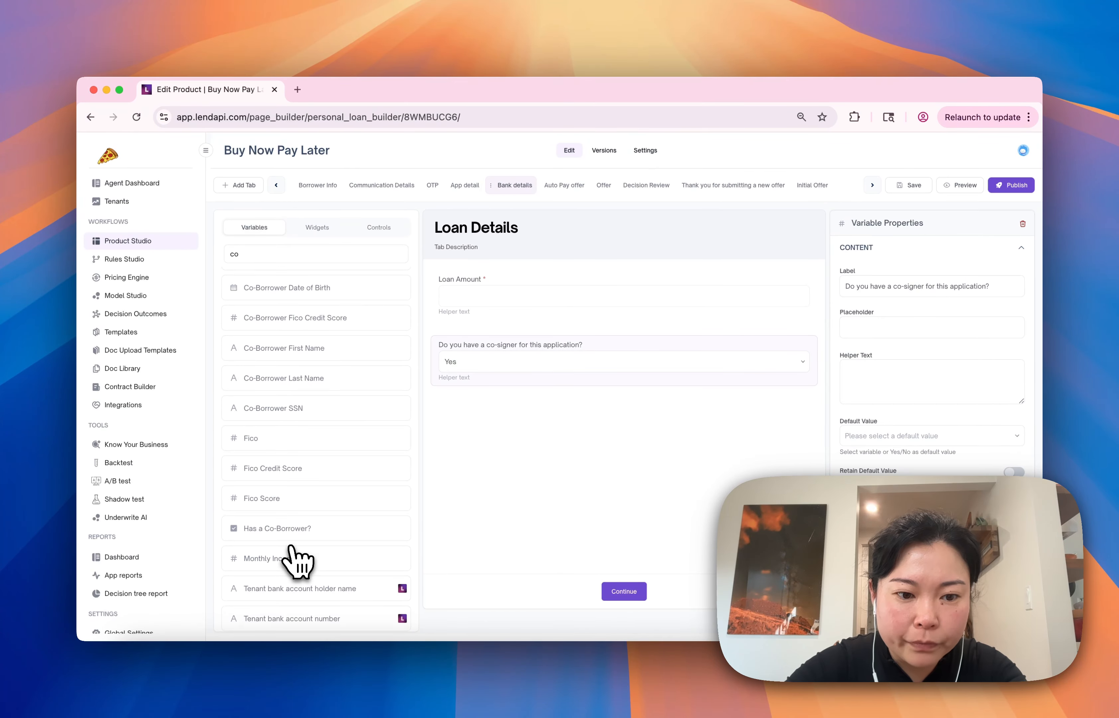
scroll(299, 526, down, 3)
click(324, 256)
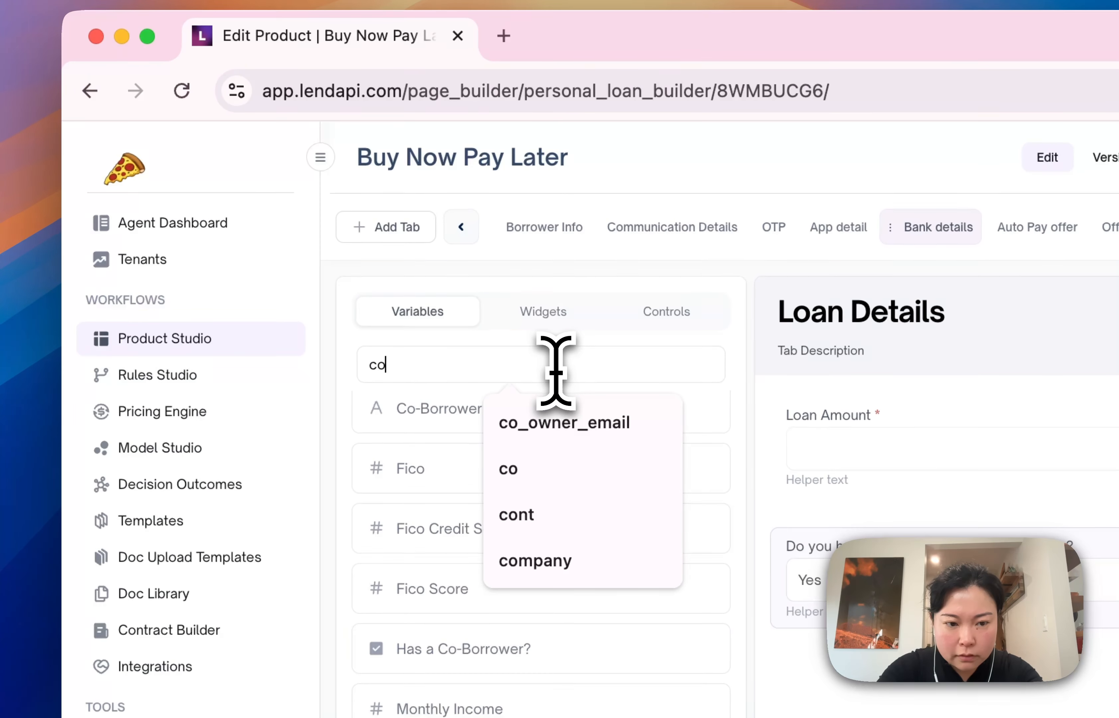
text(-)
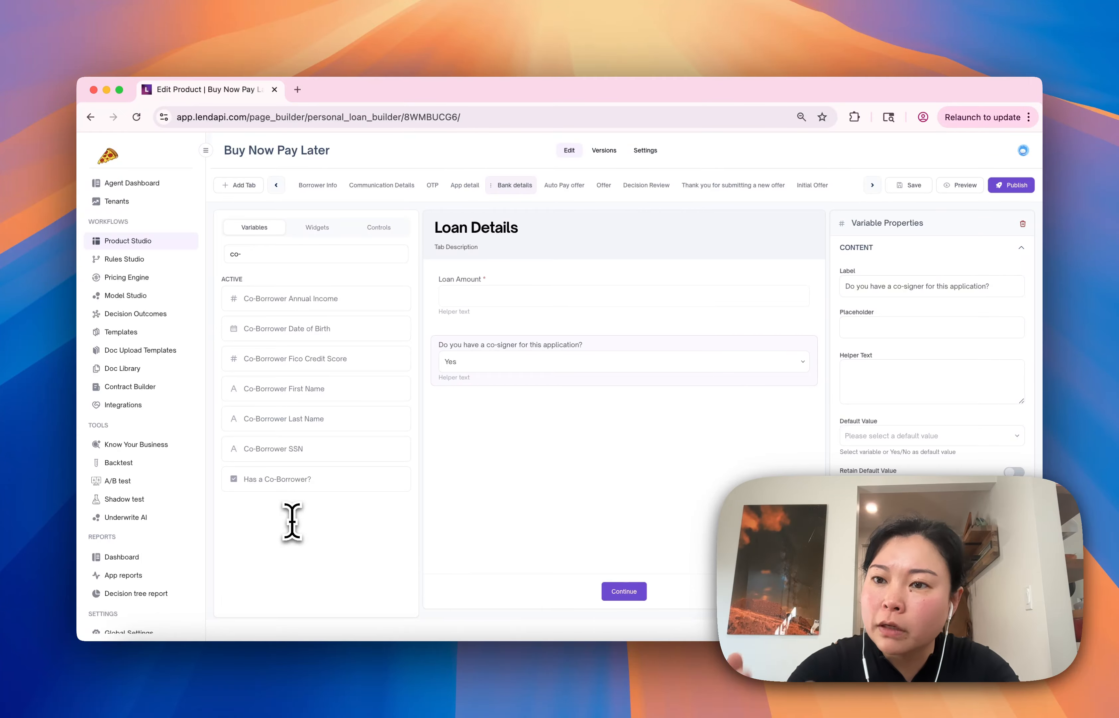
key(BackSpace)
key(BackSpace)
key(BackSpace)
text(ssn)
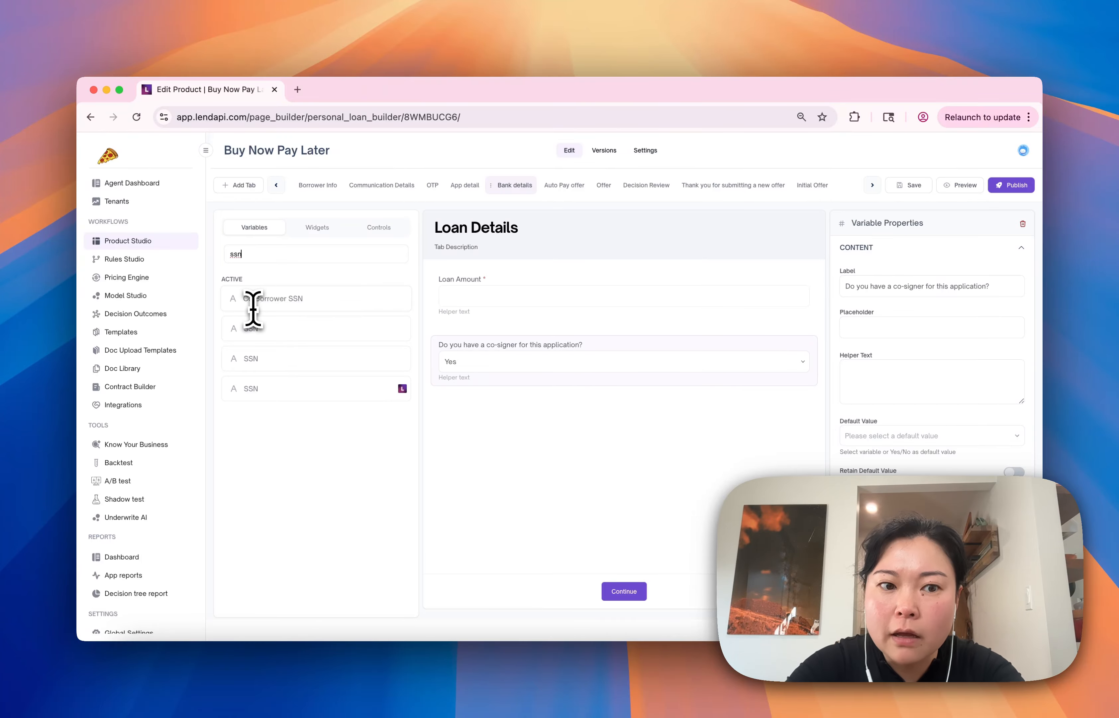
key(BackSpace)
key(BackSpace)
key(BackSpace)
text(co)
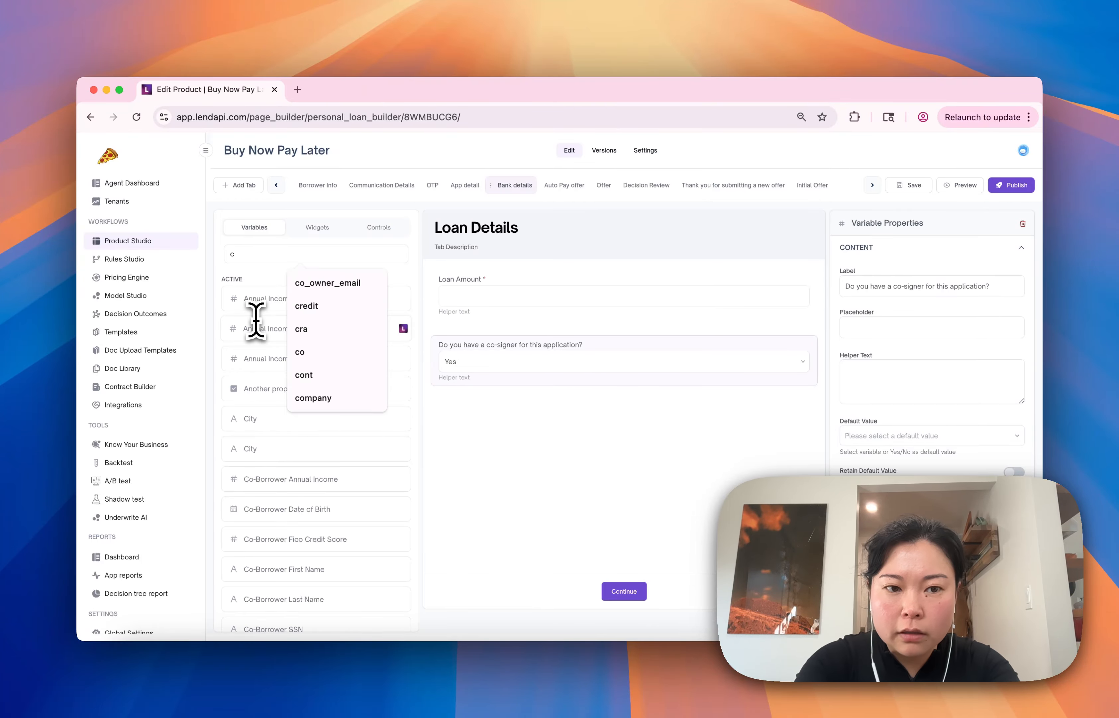
text(-)
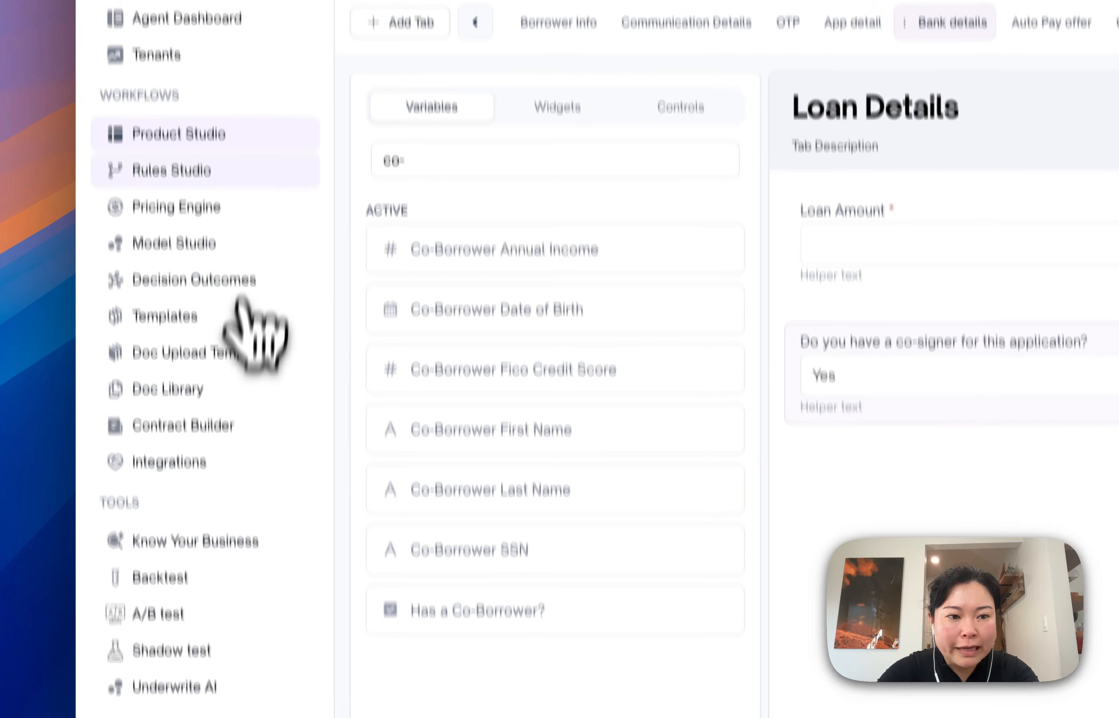
Start a new user-input variable in Model Studio named "co-signer email" with the code co_signer_email
click(233, 317)
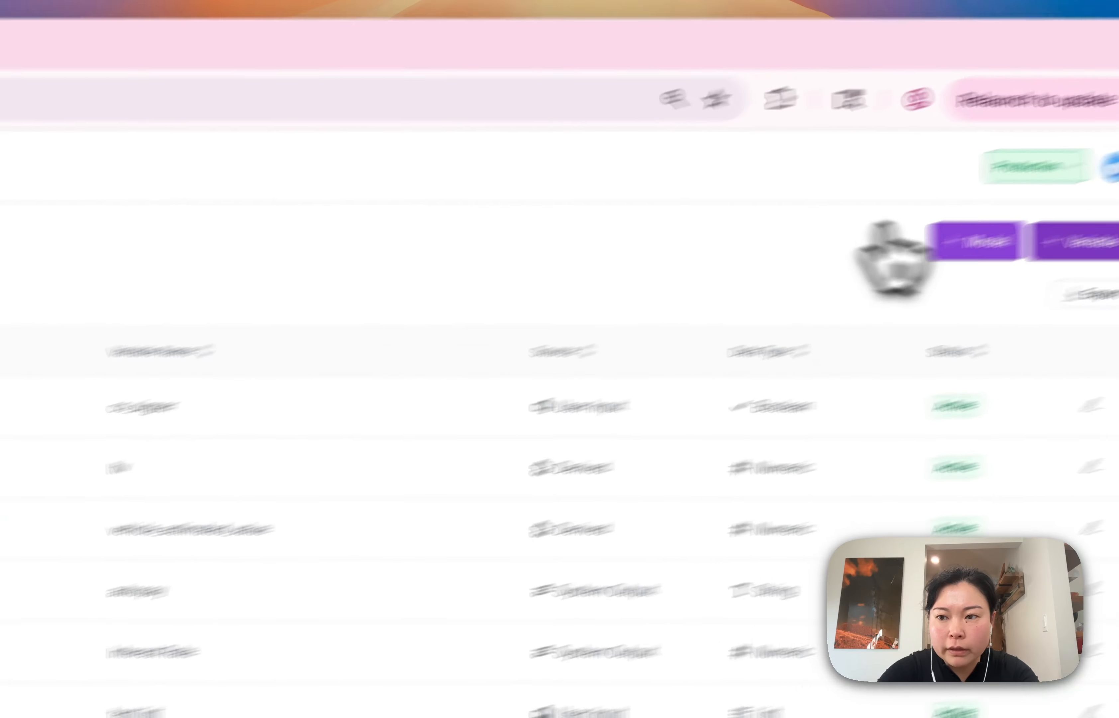
click(983, 276)
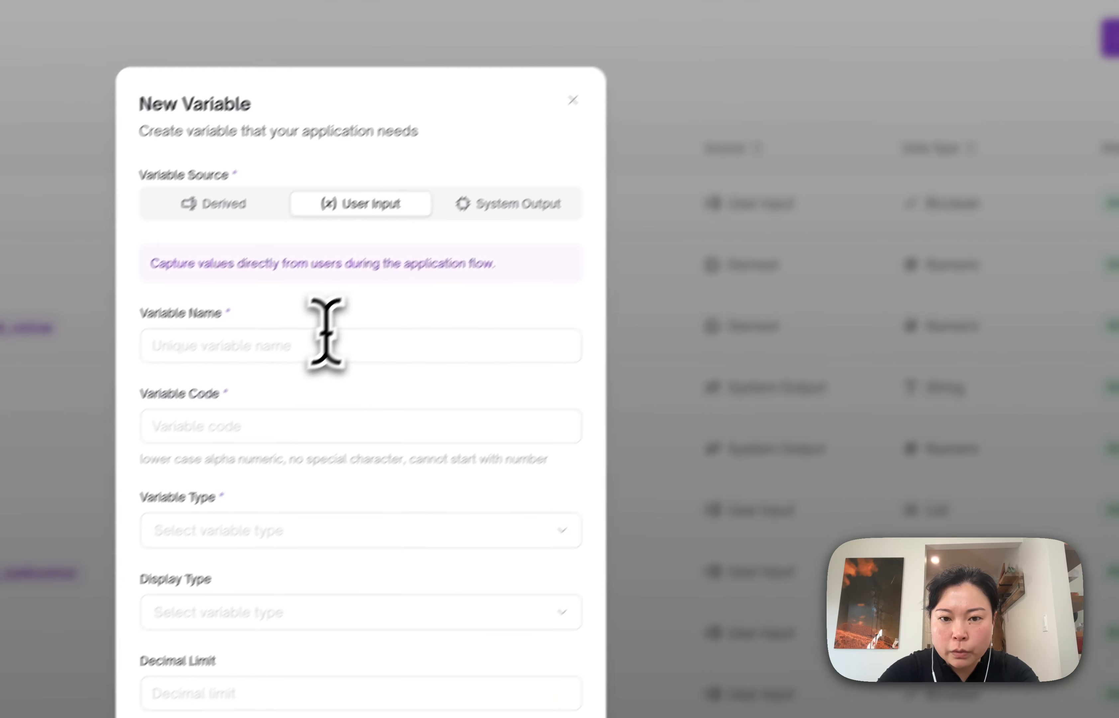
click(354, 332)
text(co-signer ema)
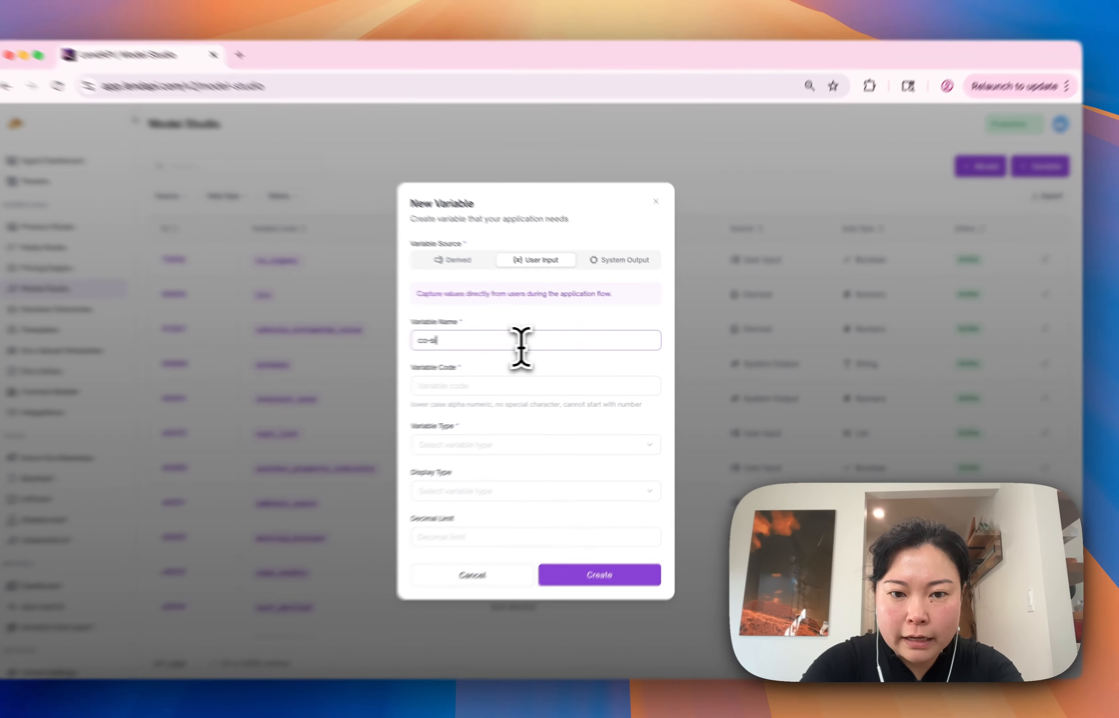
text(il)
click(548, 381)
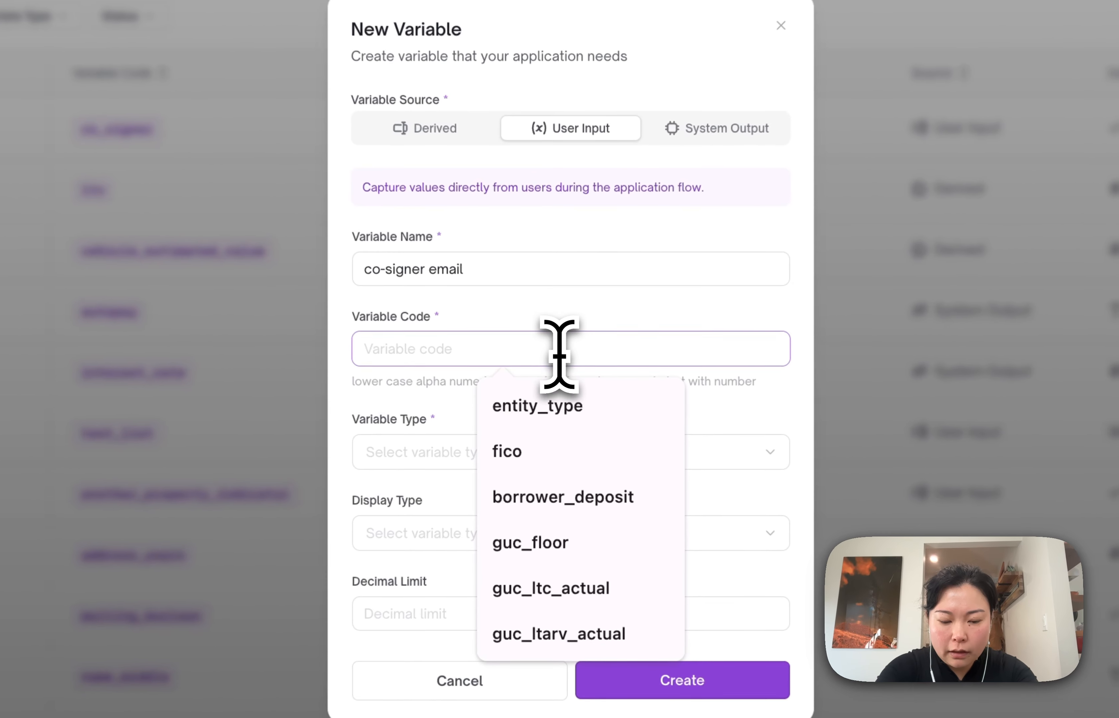
text(co_cigner_email)
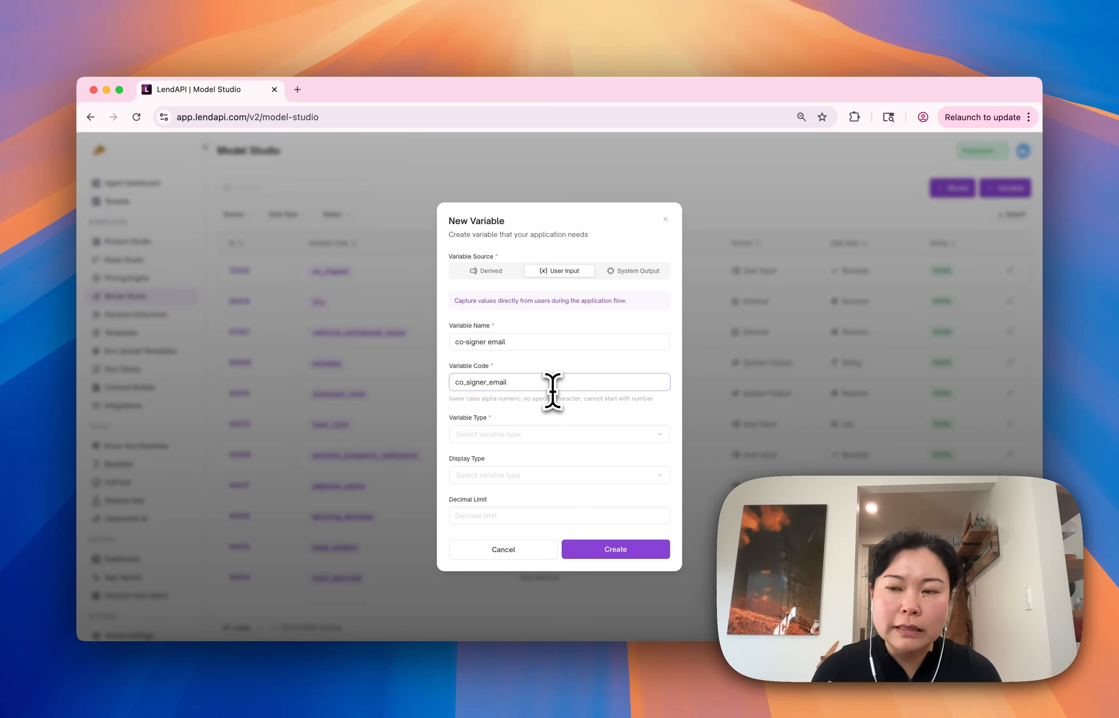
Set the variable type to String and the display type to Email, and create the variable
click(548, 434)
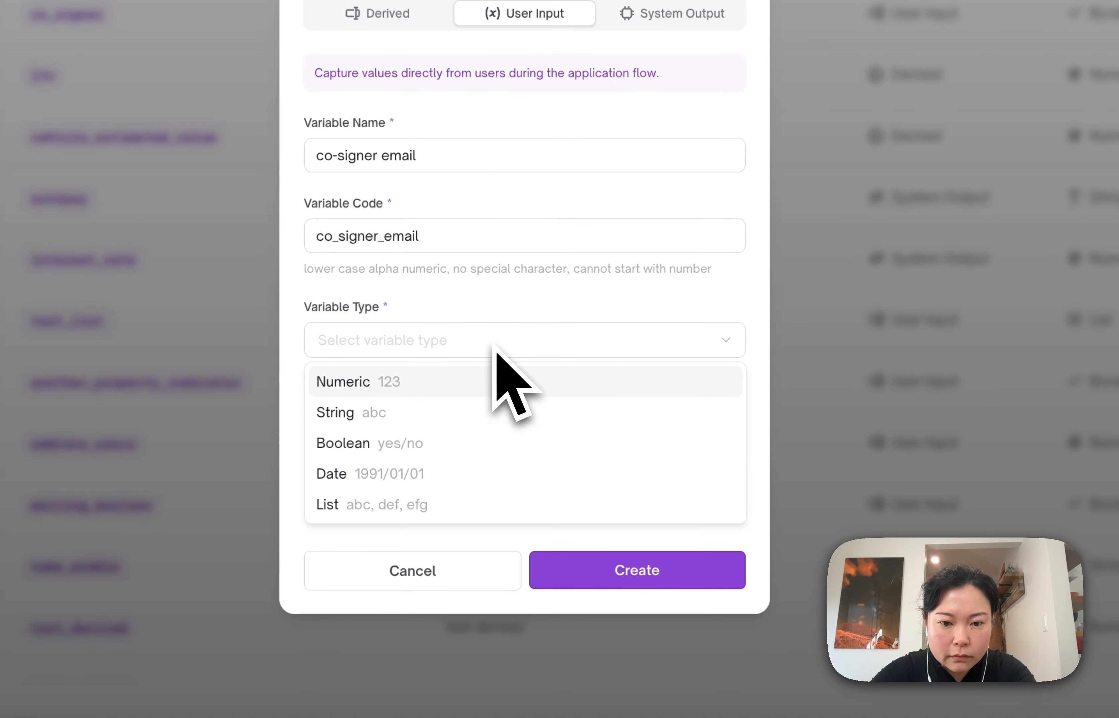
click(543, 468)
click(492, 463)
click(484, 532)
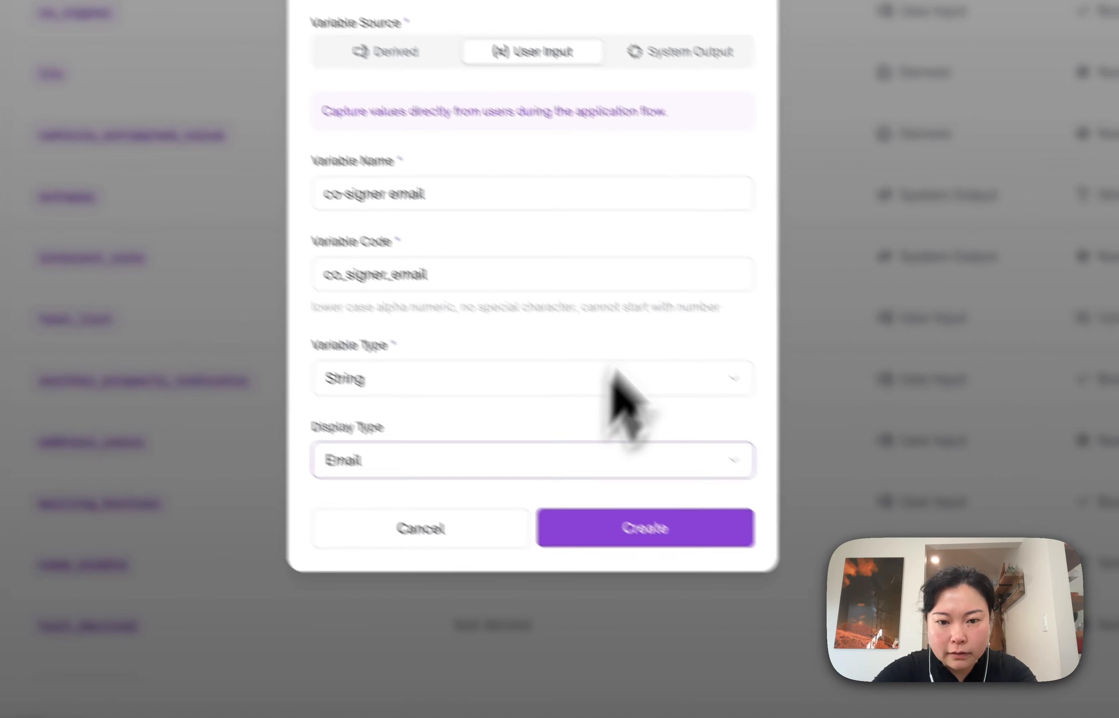
click(618, 531)
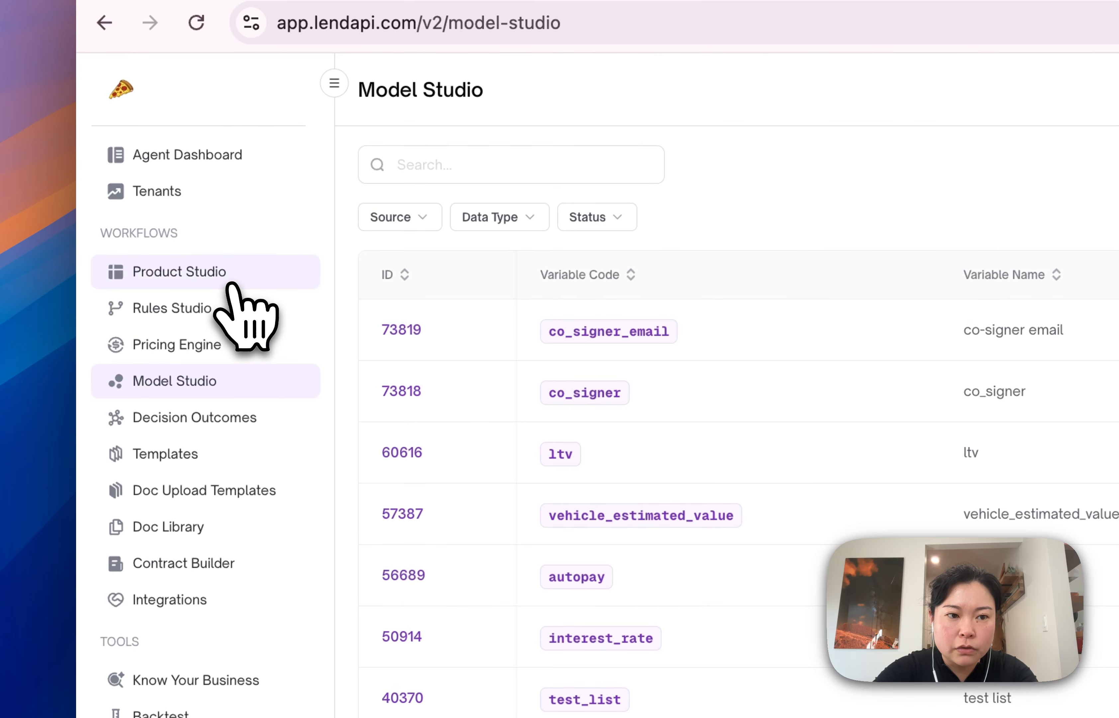
Add the co-signer email variable below the co-signer question on the Bank details tab of the Buy Now Pay Later product
click(229, 283)
click(393, 342)
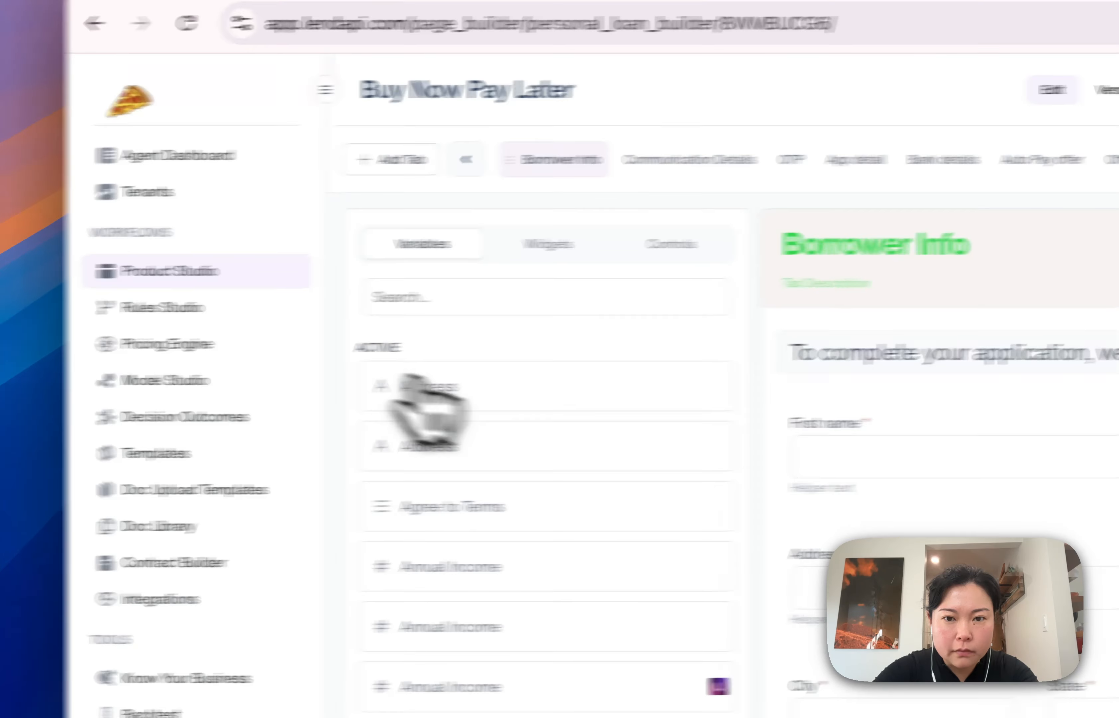
click(928, 162)
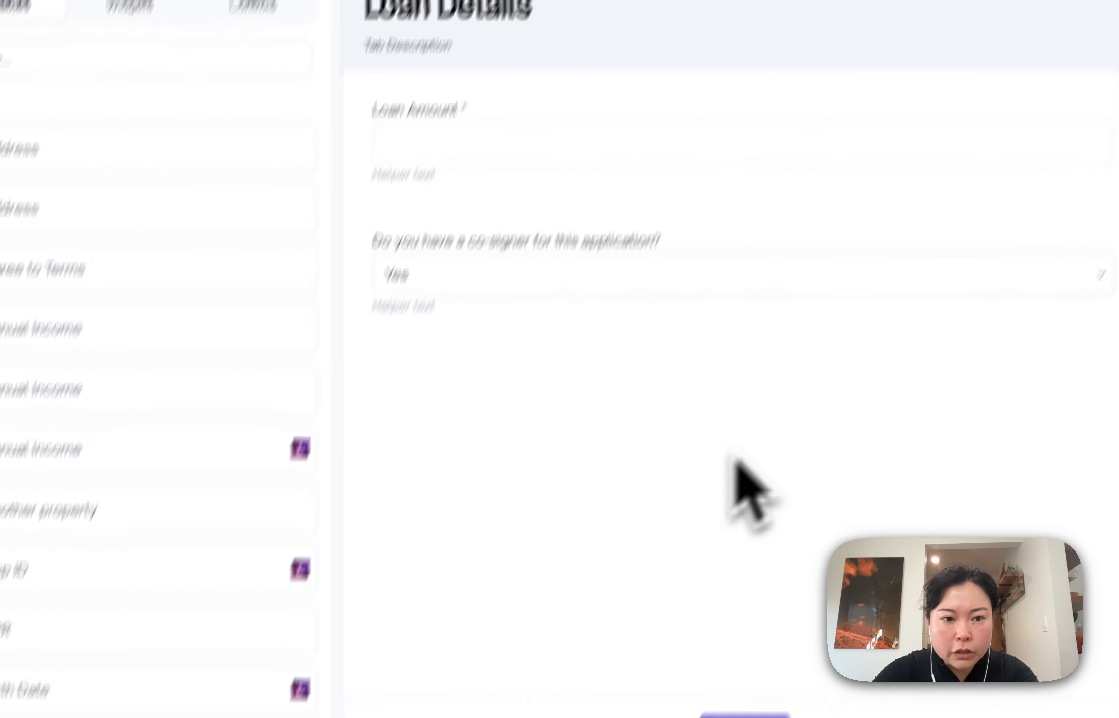
click(540, 286)
text(co-)
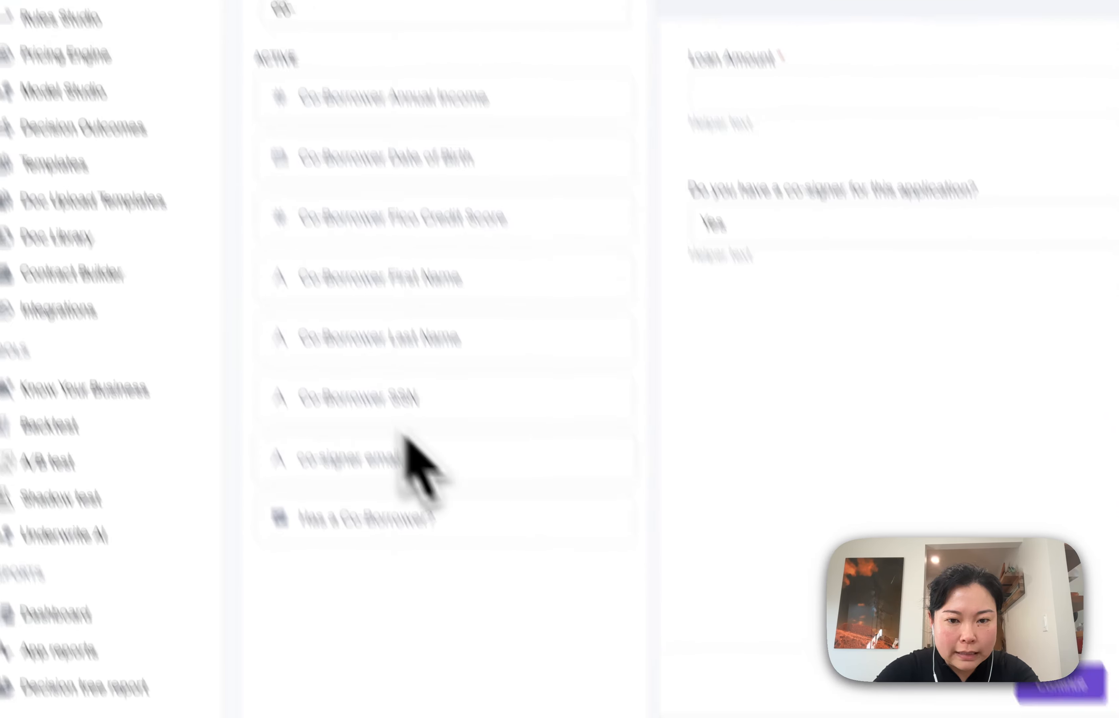
drag(486, 613, 564, 306)
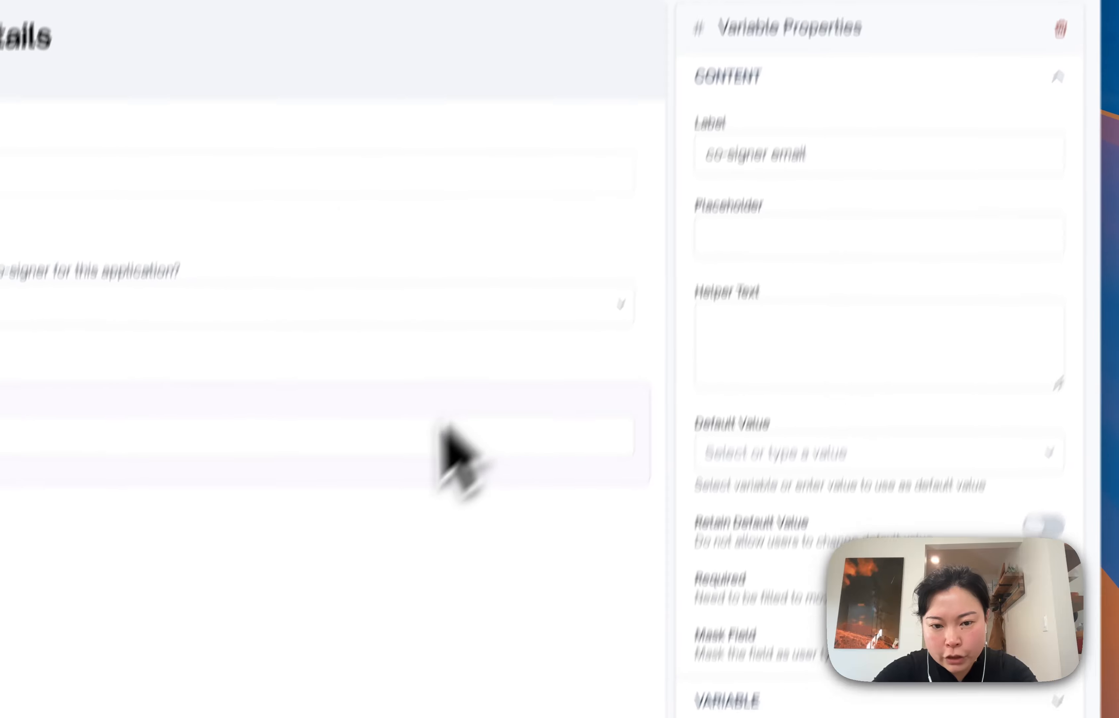
Set the co-signer email field's label to "Your Co-Signer's Email"
drag(795, 236, 711, 232)
key(super+a)
text(Your Co-Signer )
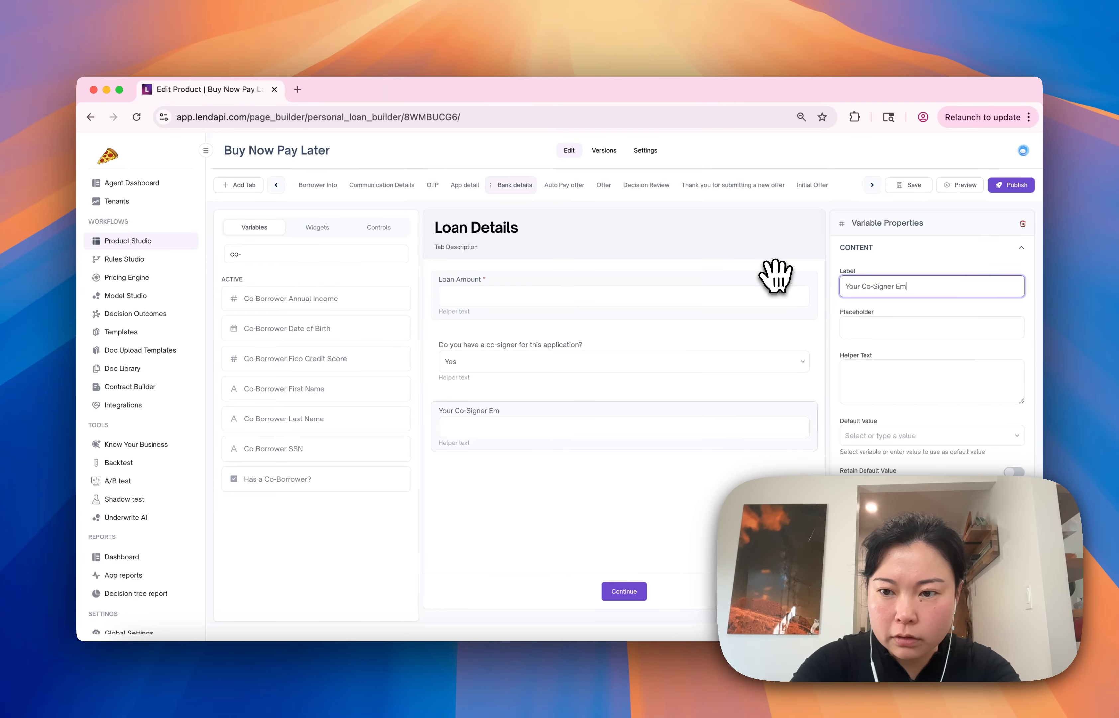
text('s Email)
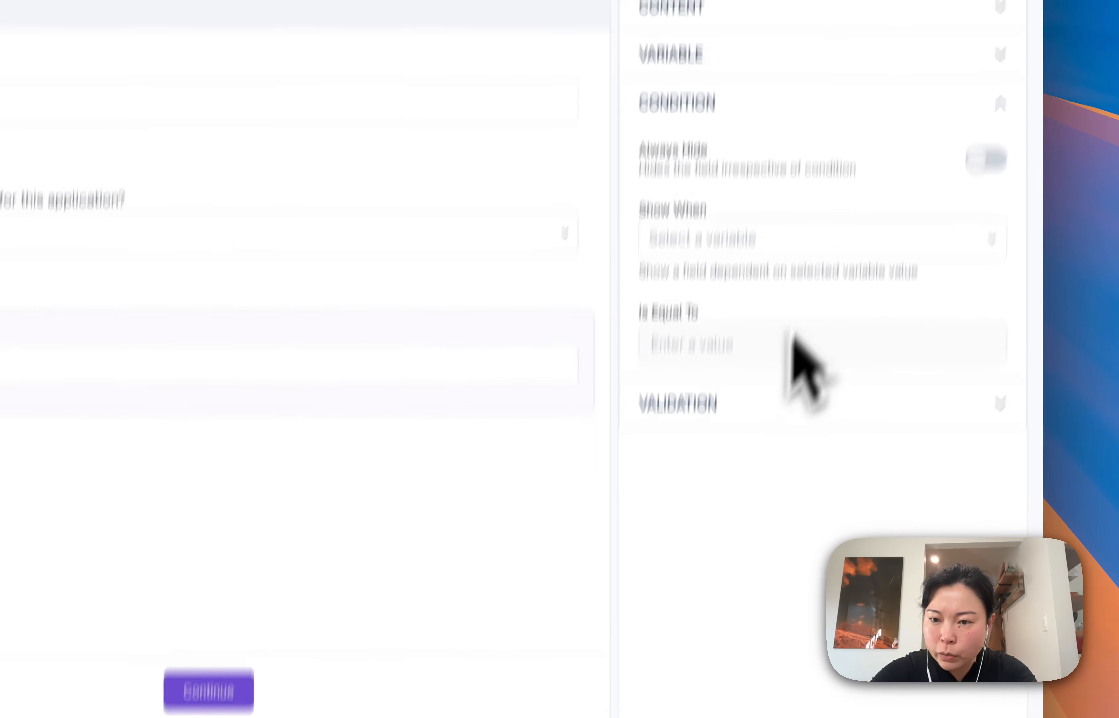
Set up a Show When condition for the email field based on the co-signer variable
click(807, 235)
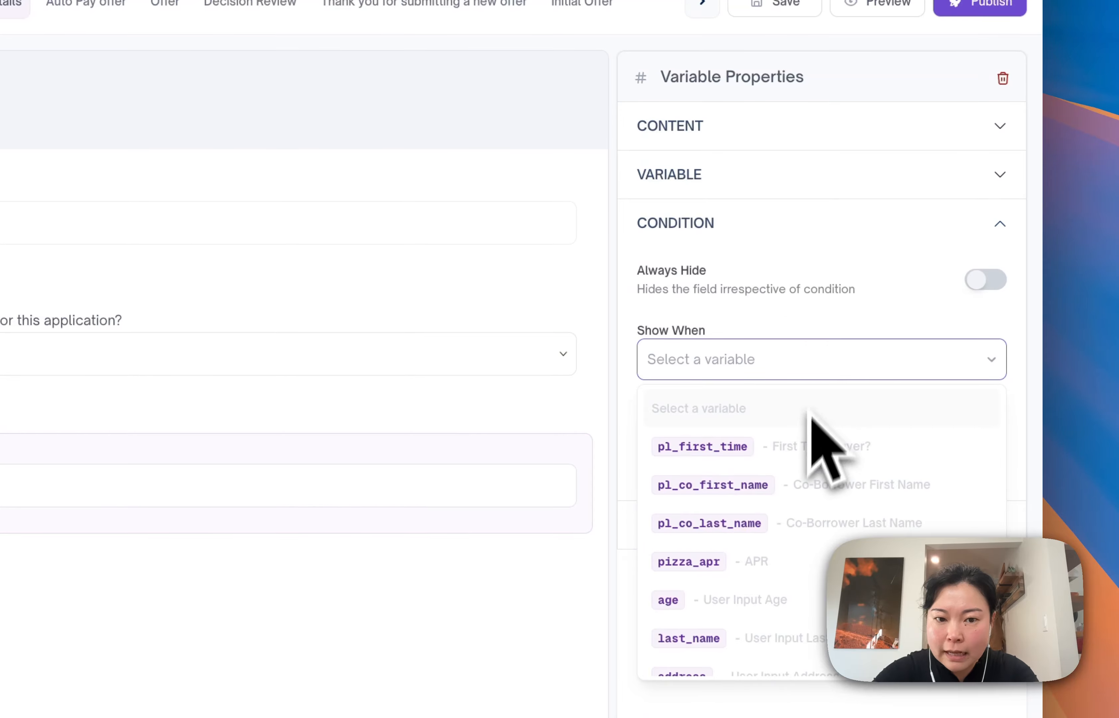
text(co-s)
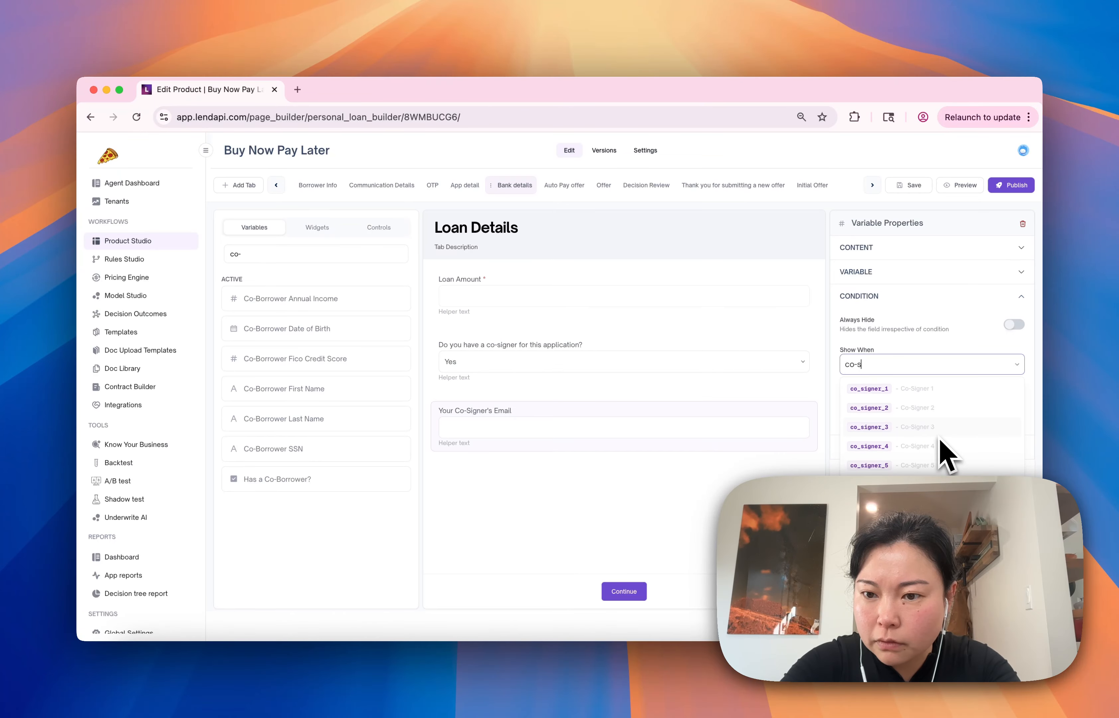
text(_s)
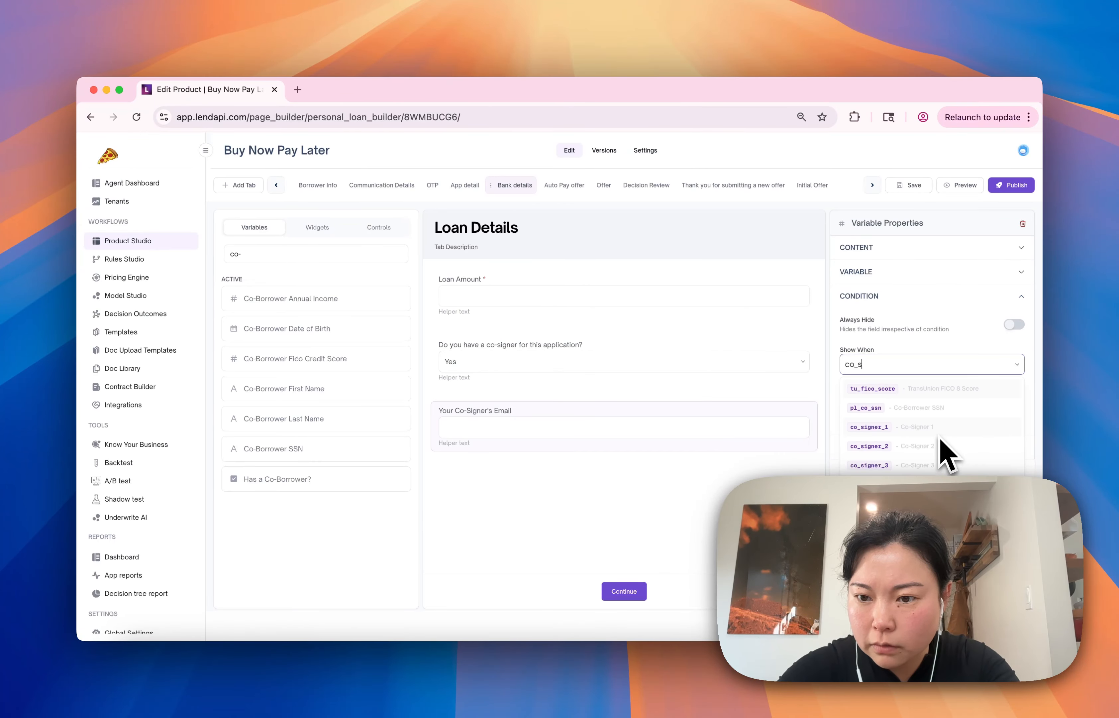
scroll(941, 467, down, 4)
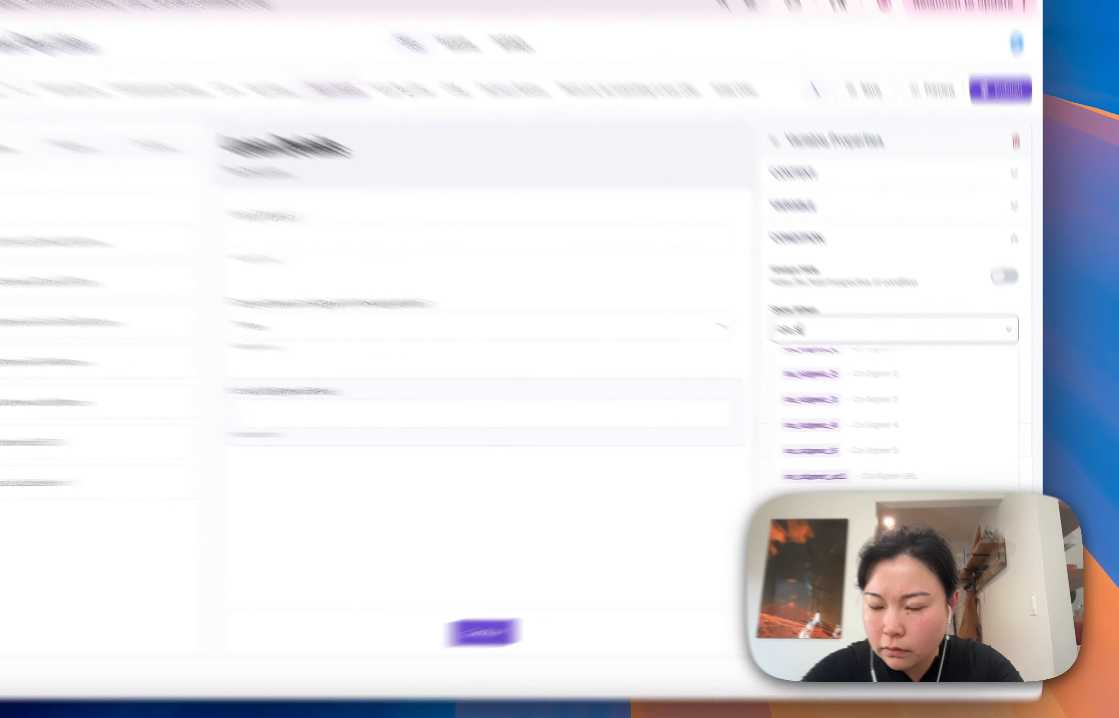
click(944, 463)
click(860, 373)
click(858, 404)
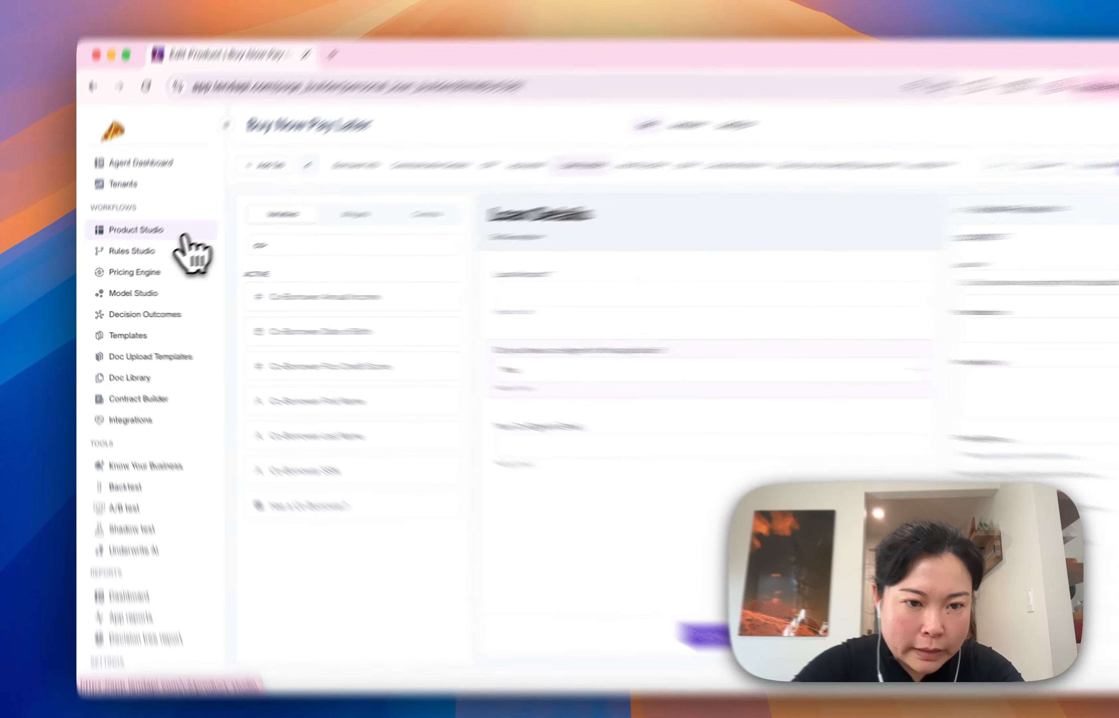
Create a new applicant product named "Co-Signer Buy Now Pay Later" in Product Studio using the Custom template
click(186, 240)
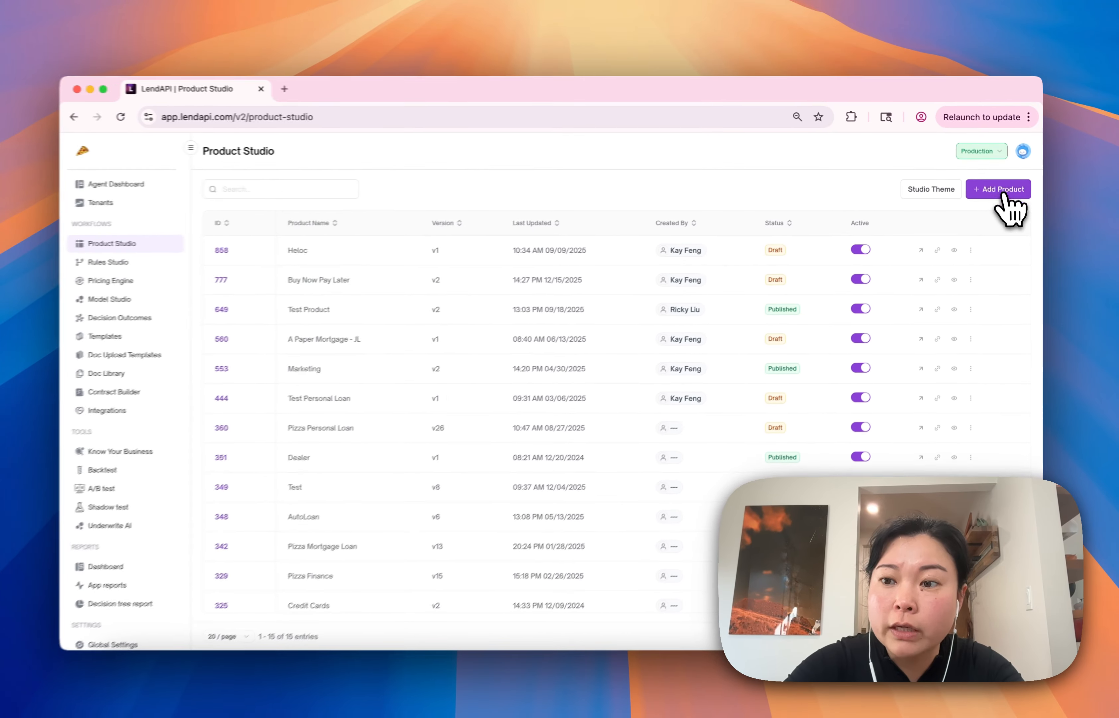
click(1006, 189)
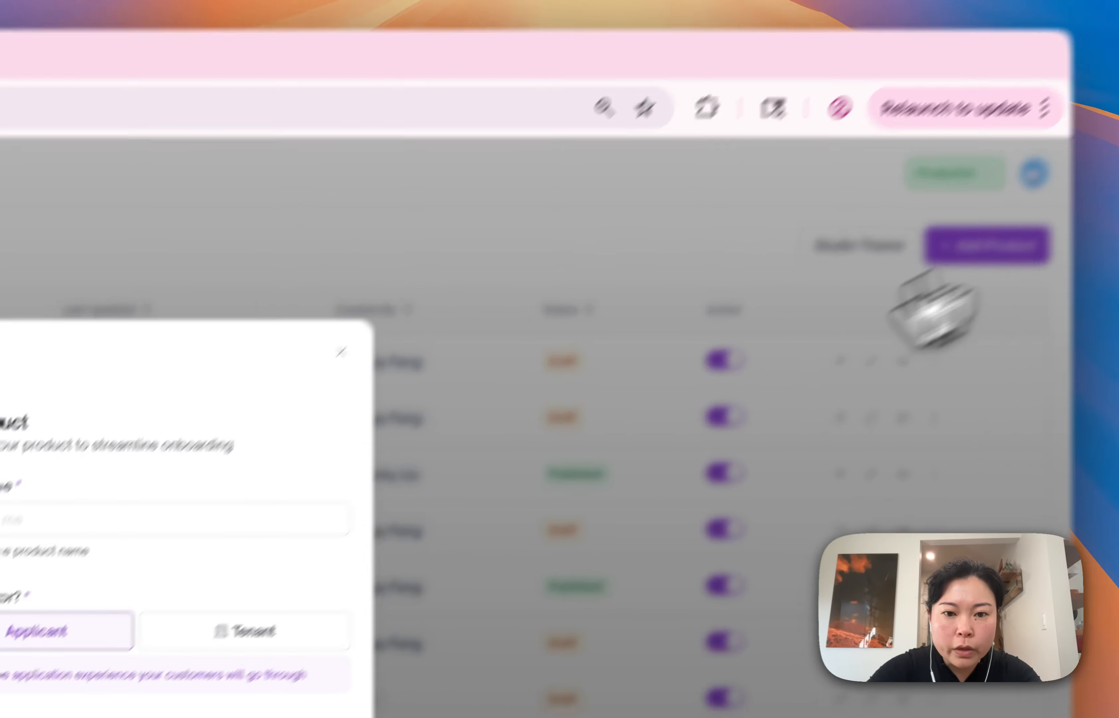
click(562, 330)
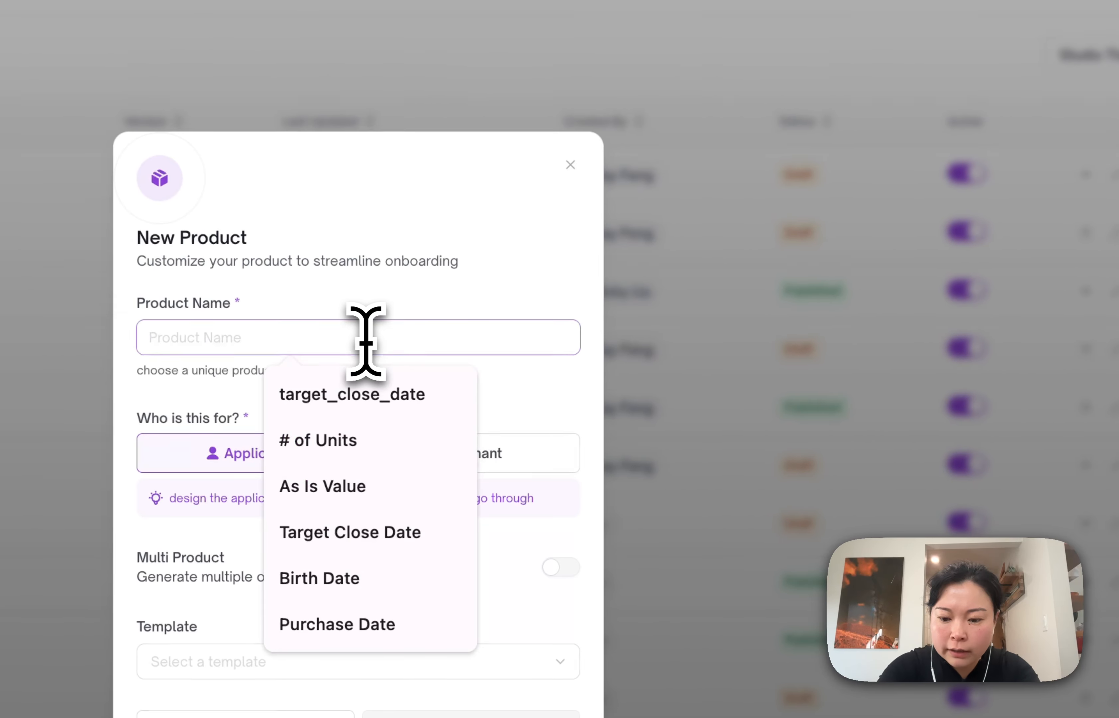
text(Co-Signer B)
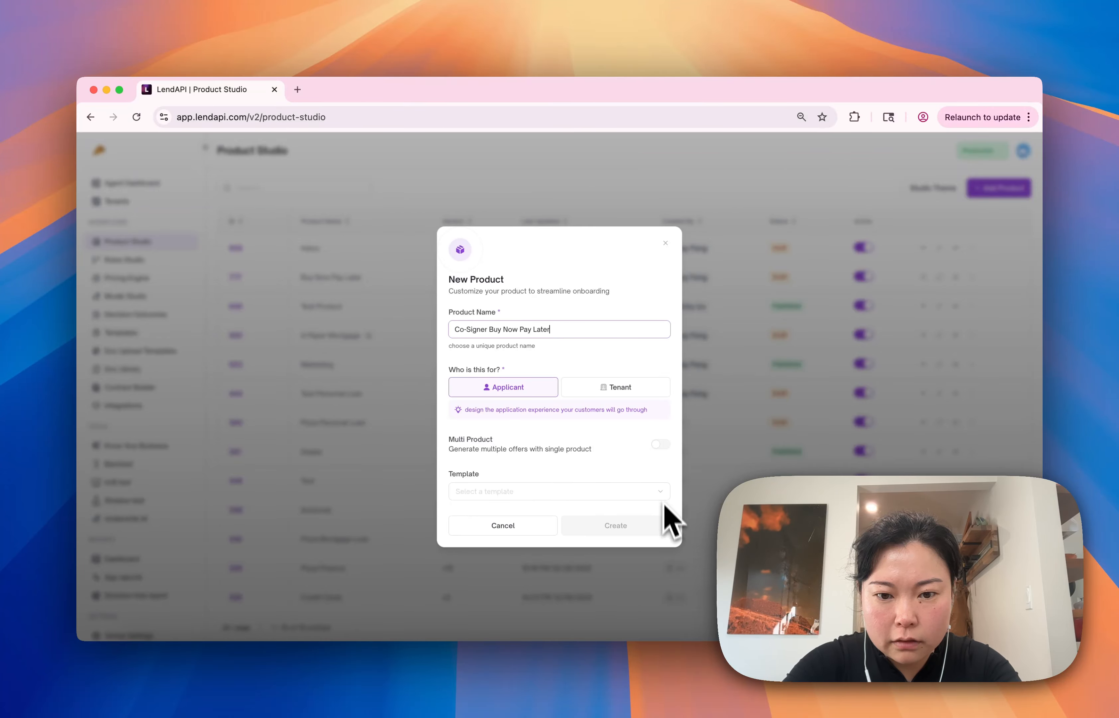
text(uy Now Pay Later)
click(519, 491)
scroll(508, 580, down, 3)
click(508, 559)
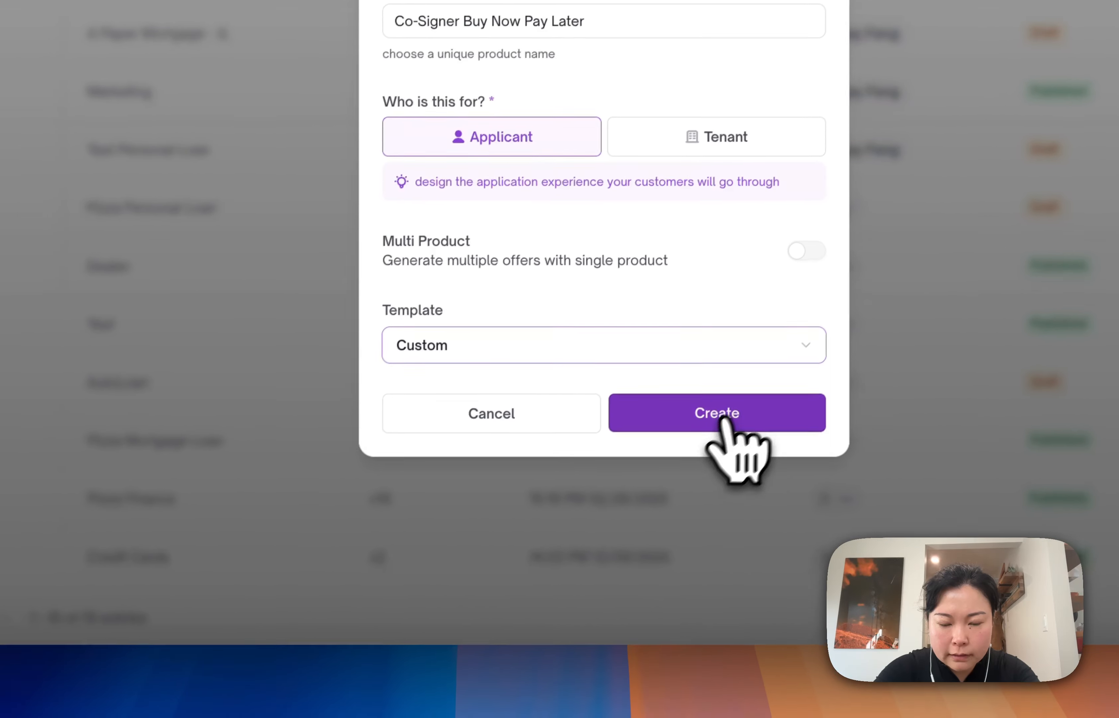
click(723, 416)
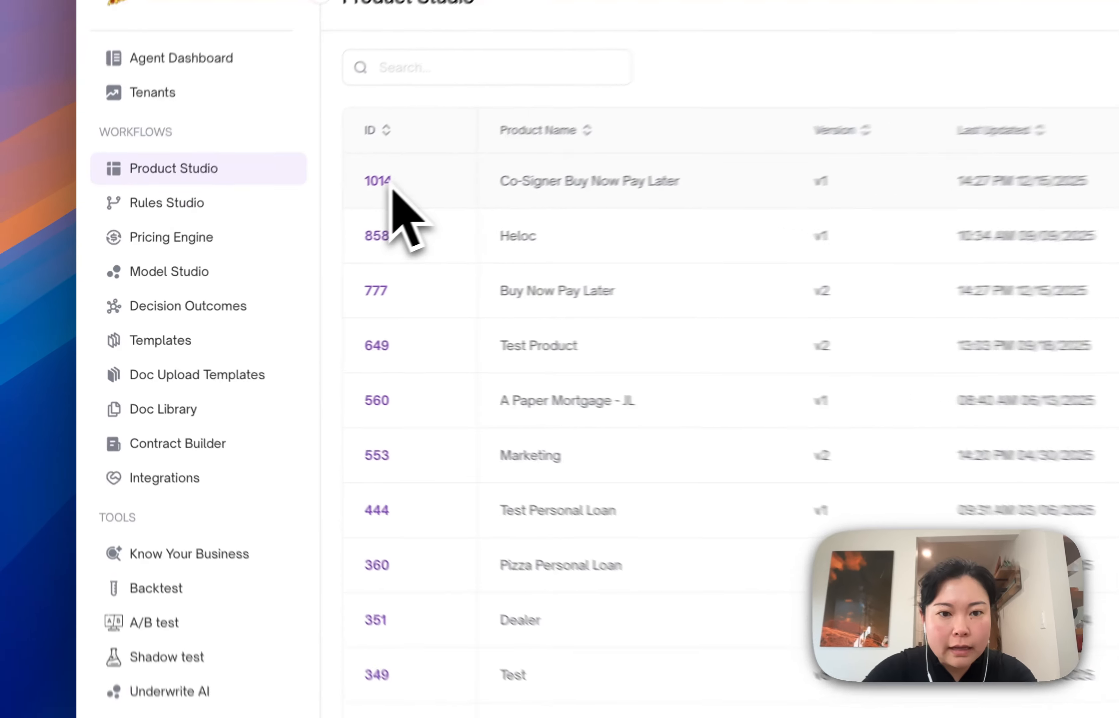
Open the Co-Signer Buy Now Pay Later product and add a first tab named "Borrower Information"
click(236, 247)
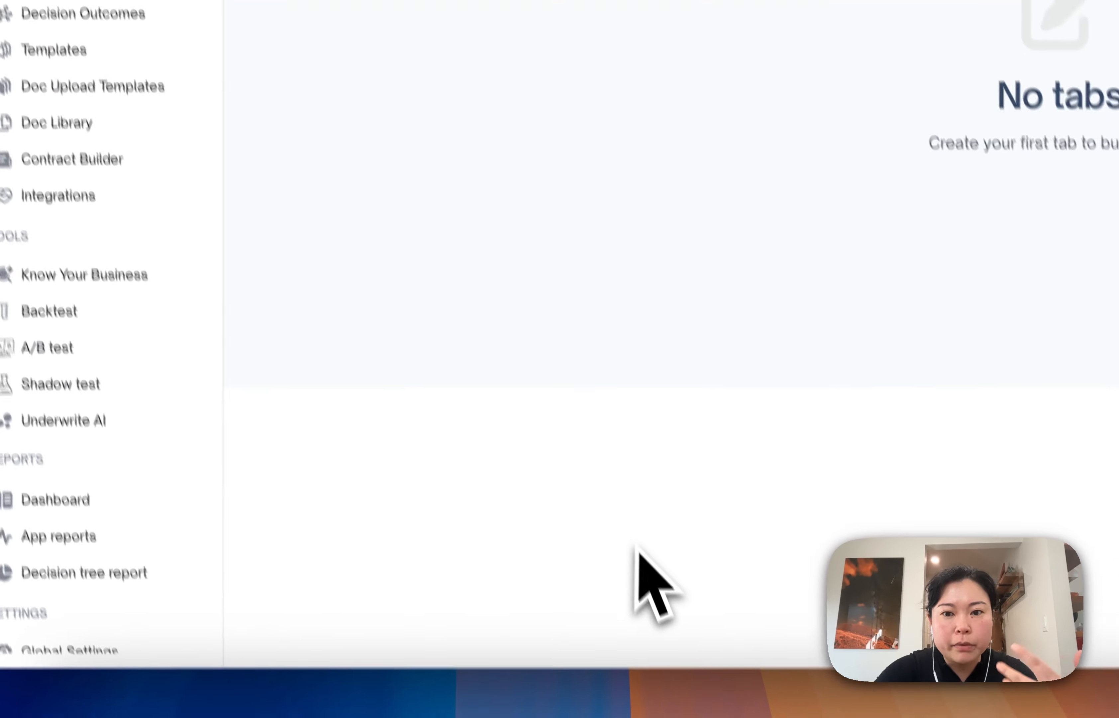
click(417, 162)
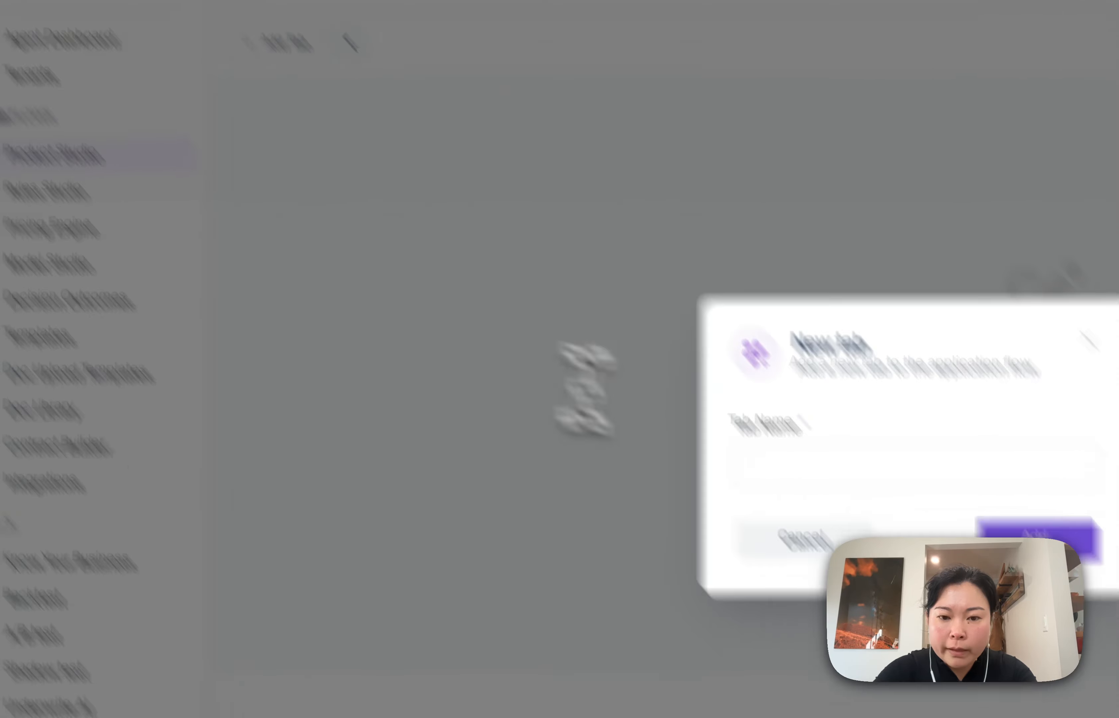
click(939, 587)
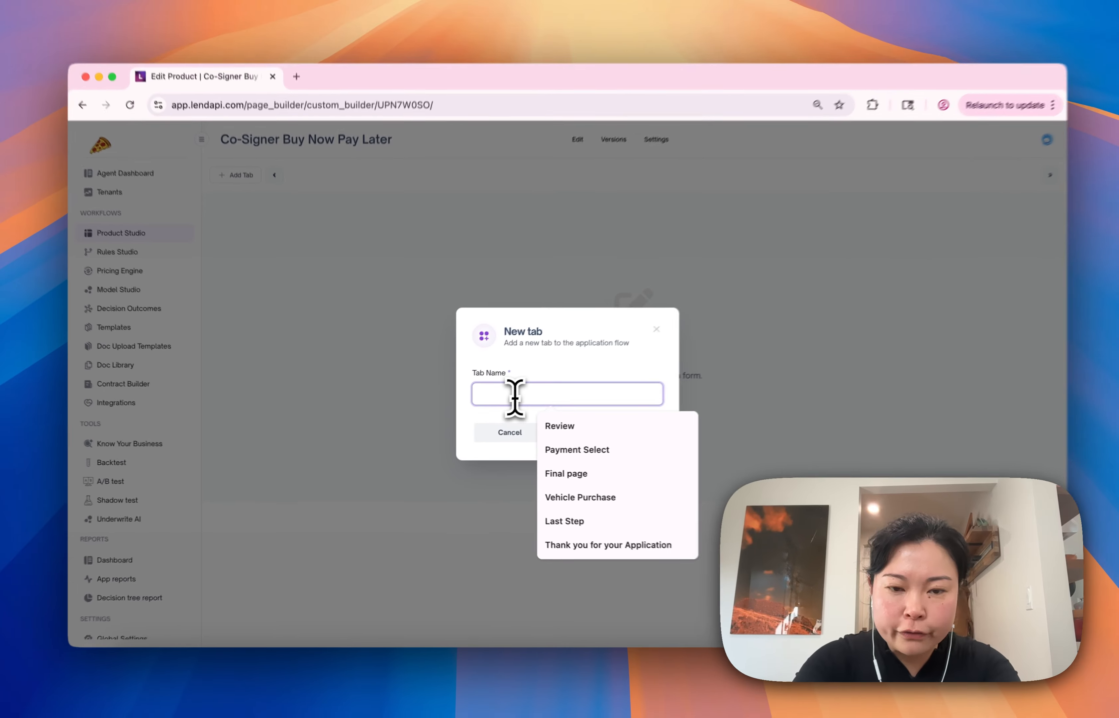
text(Bo)
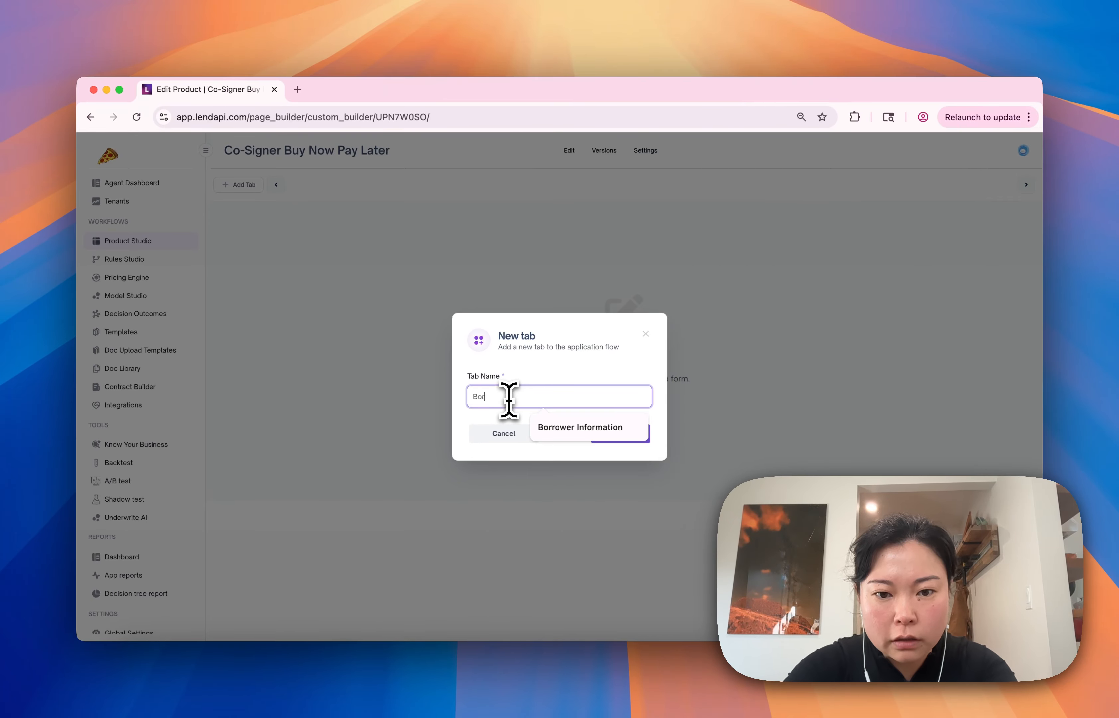
text(r)
click(580, 427)
click(621, 433)
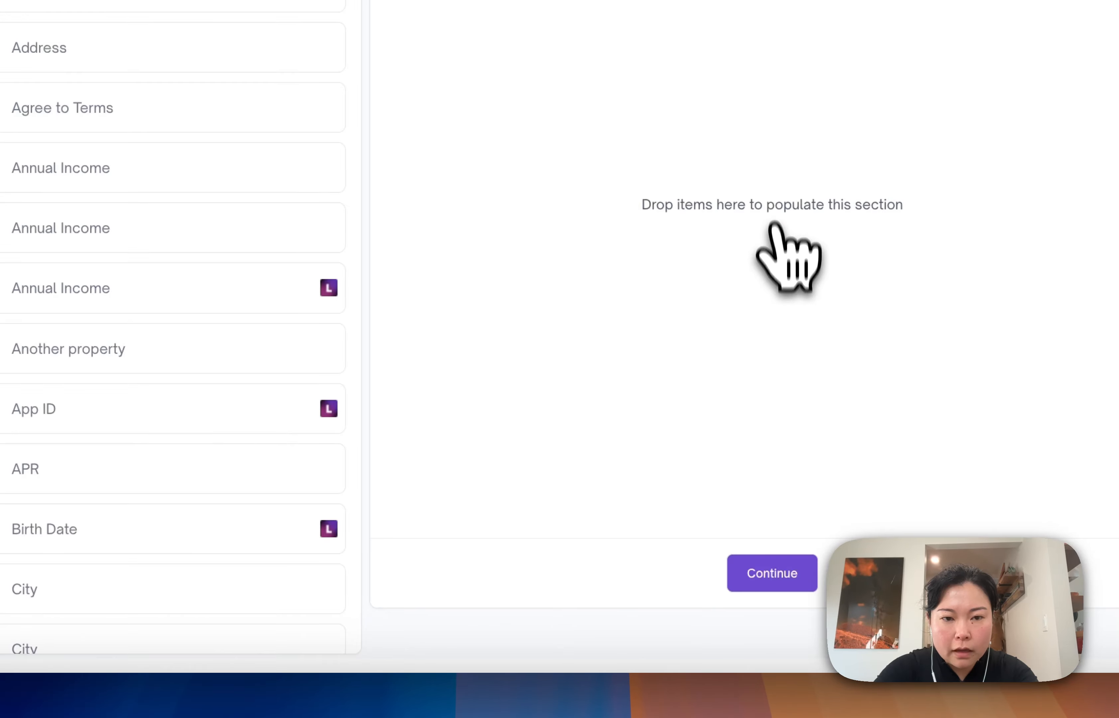
Place the Co-Borrower First Name and Co-Borrower Last Name variables side by side on the Borrower Information tab
click(482, 157)
text(co)
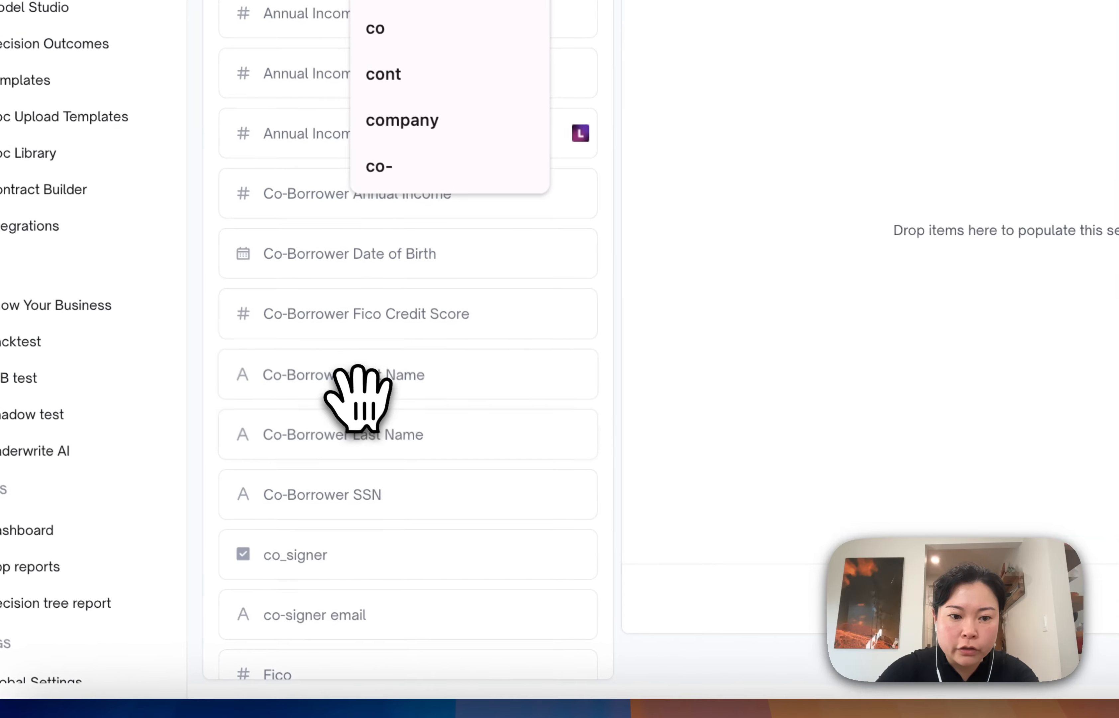
drag(359, 386, 1058, 184)
drag(376, 386, 864, 189)
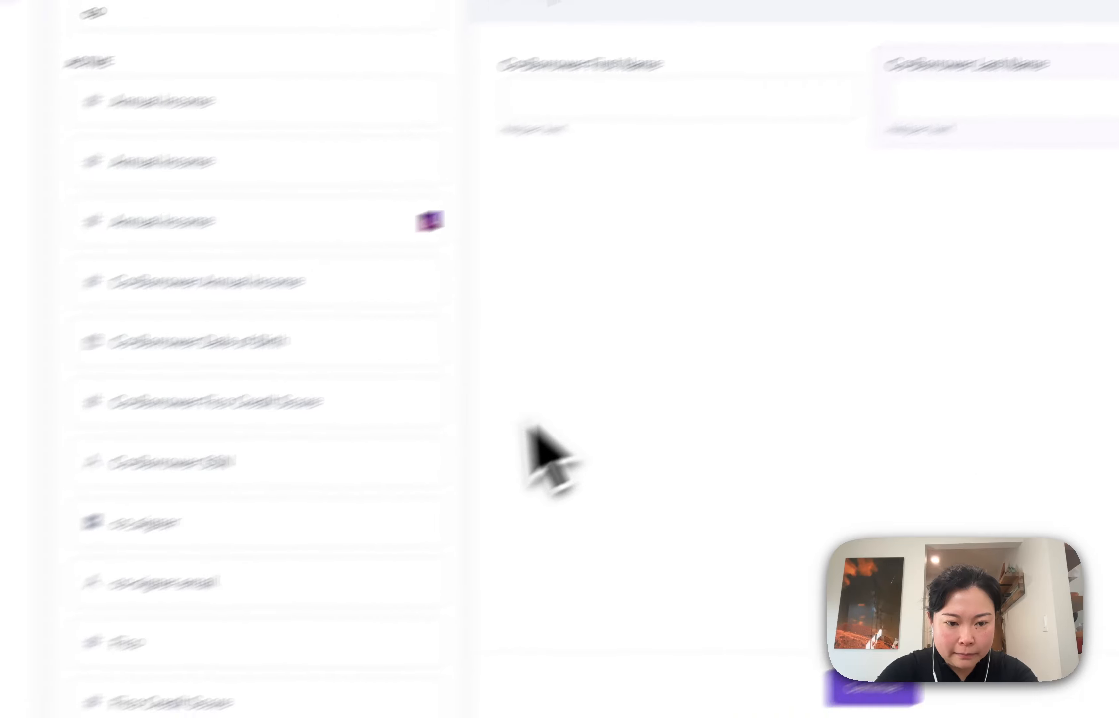
Add the Co-Borrower SSN, Co-Borrower Date of Birth and Co-Borrower Annual Income variables below the name fields
drag(230, 464, 1001, 244)
drag(174, 347, 885, 364)
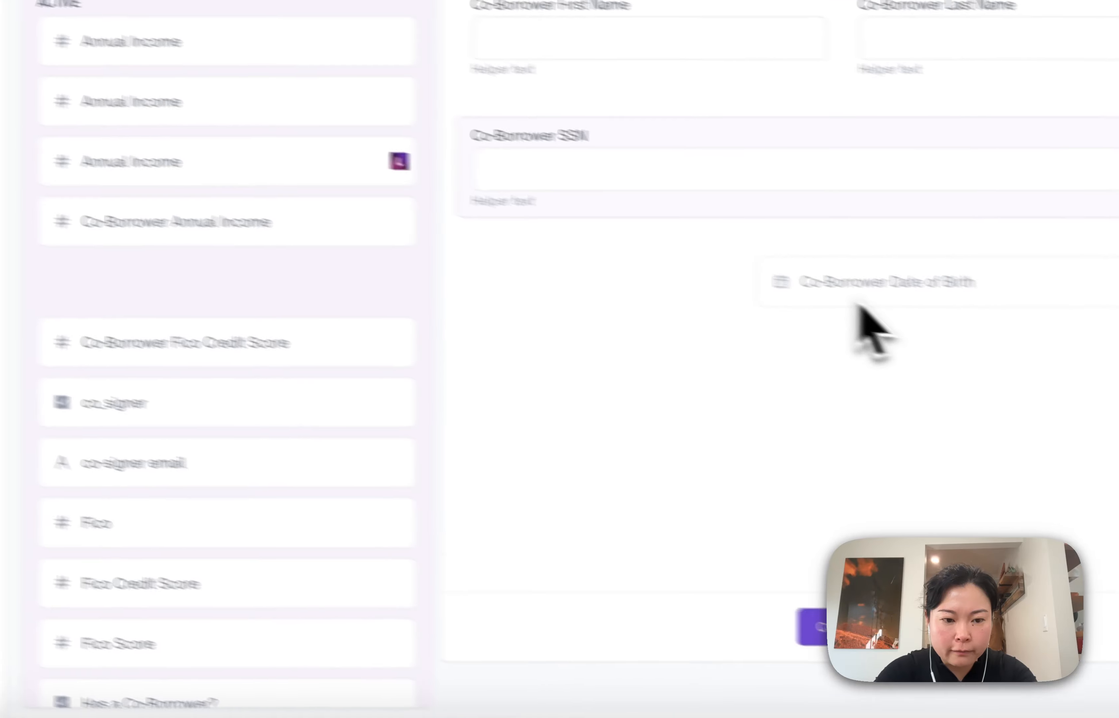
drag(859, 307, 860, 313)
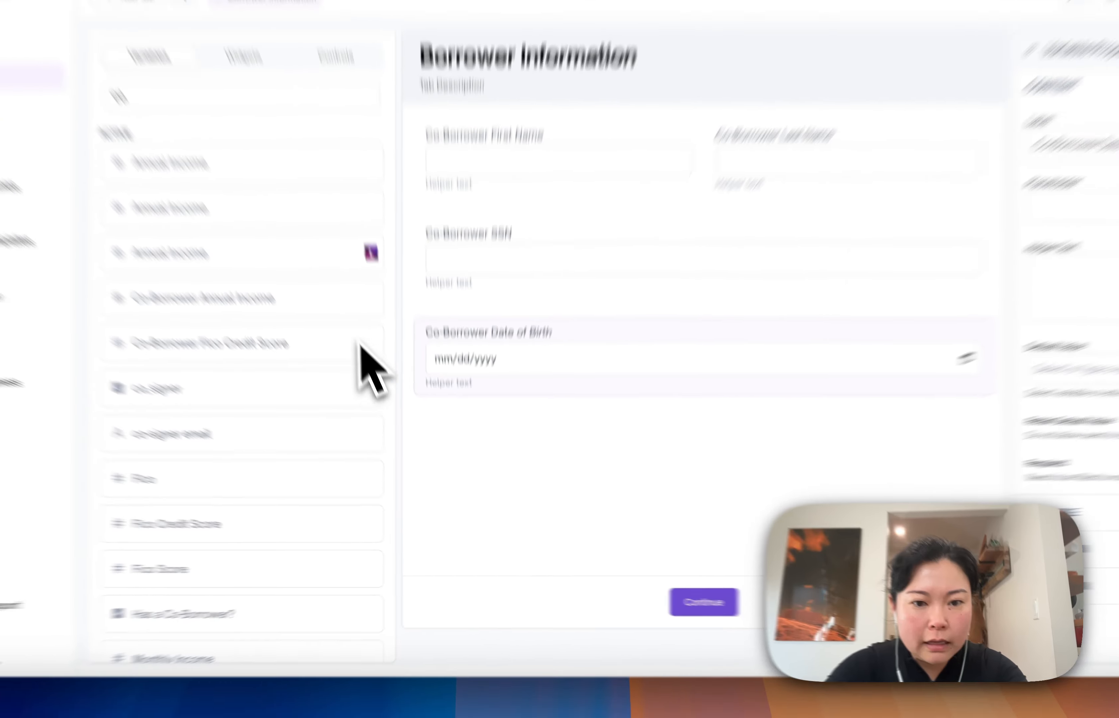
drag(235, 298, 698, 416)
Add a second tab named "Bank Auth" to the application flow
click(134, 2)
click(747, 426)
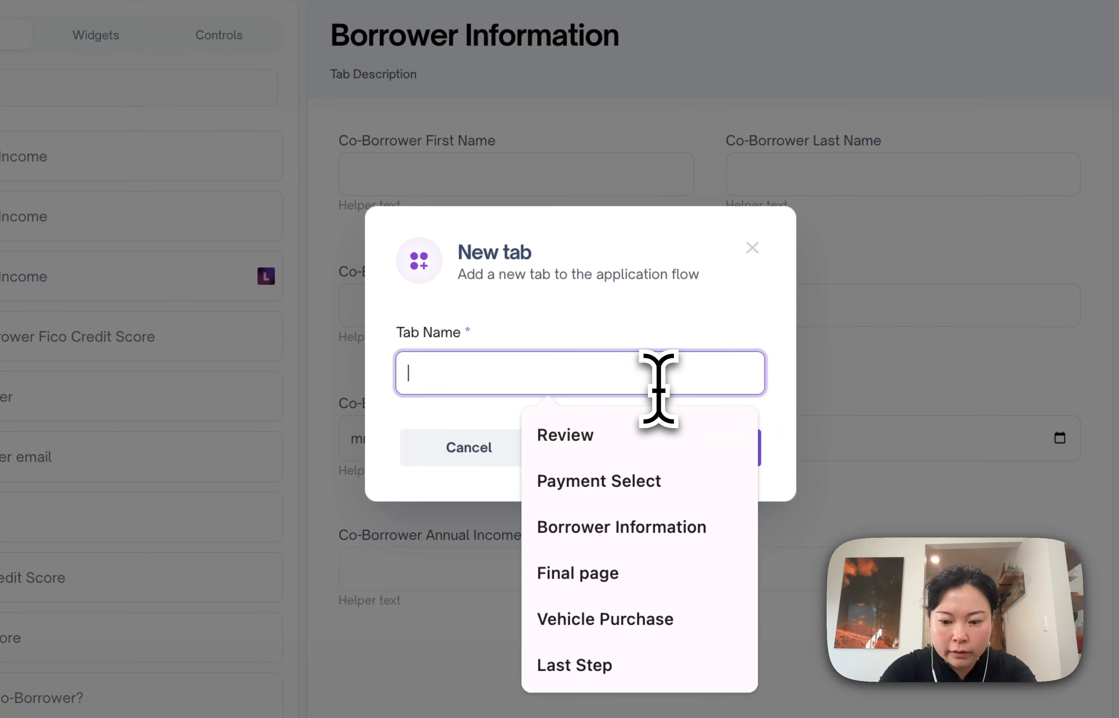
text(Bank Auth)
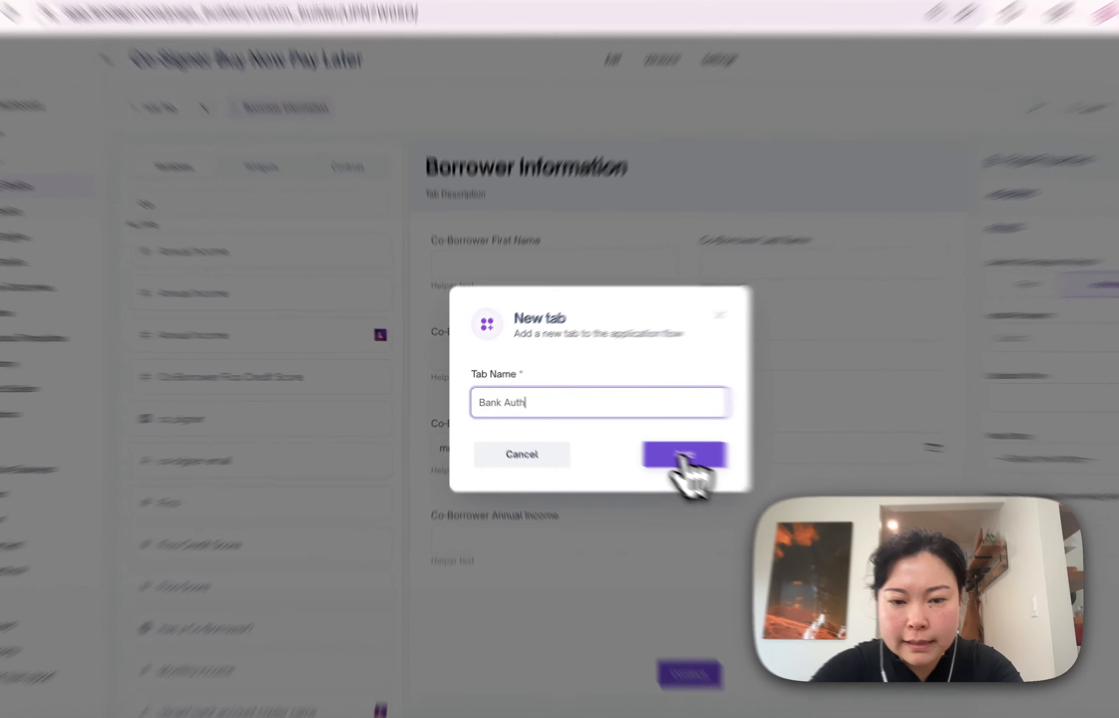
click(684, 454)
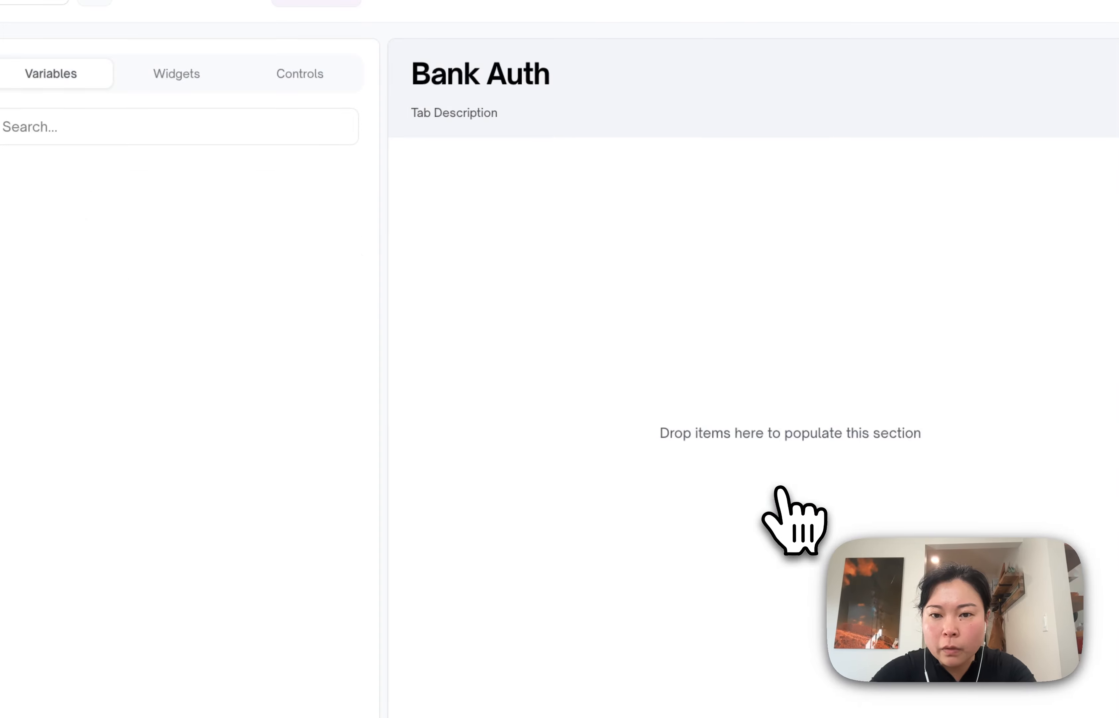
Search the available widgets for "Pla" while building the Bank Auth tab
click(261, 166)
click(242, 203)
text(Pla)
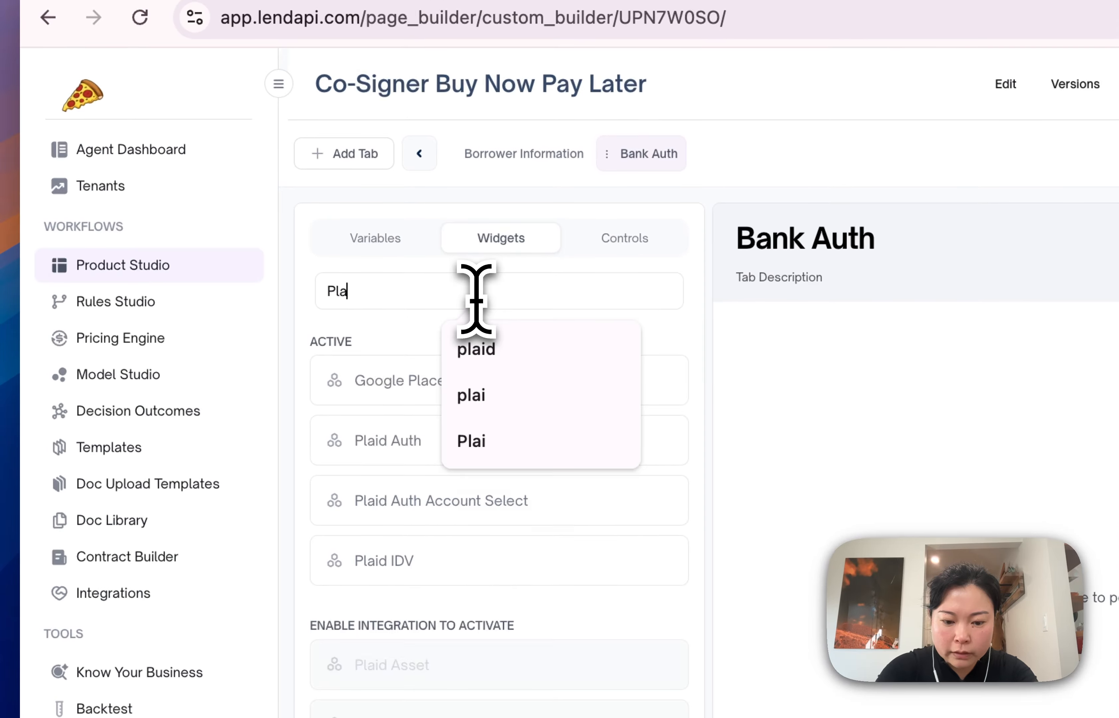